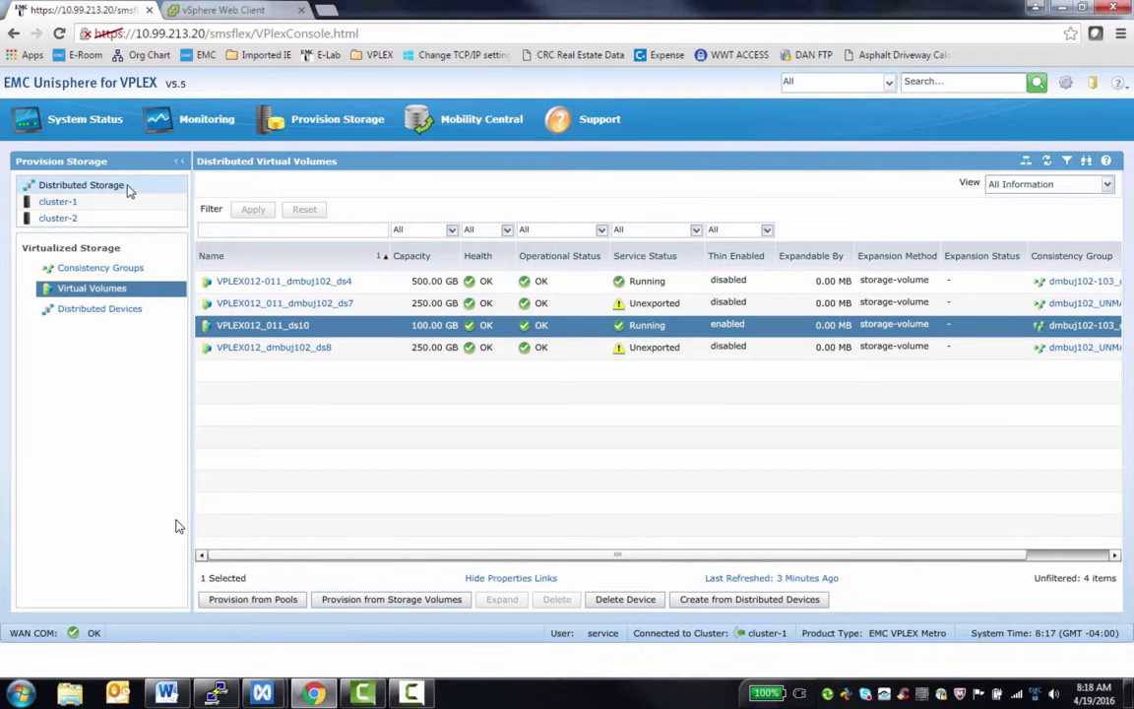
# In the VPLEX console, review the ds10 distributed virtual volume's properties, noting Thin Enabled
pyautogui.click(128, 190)
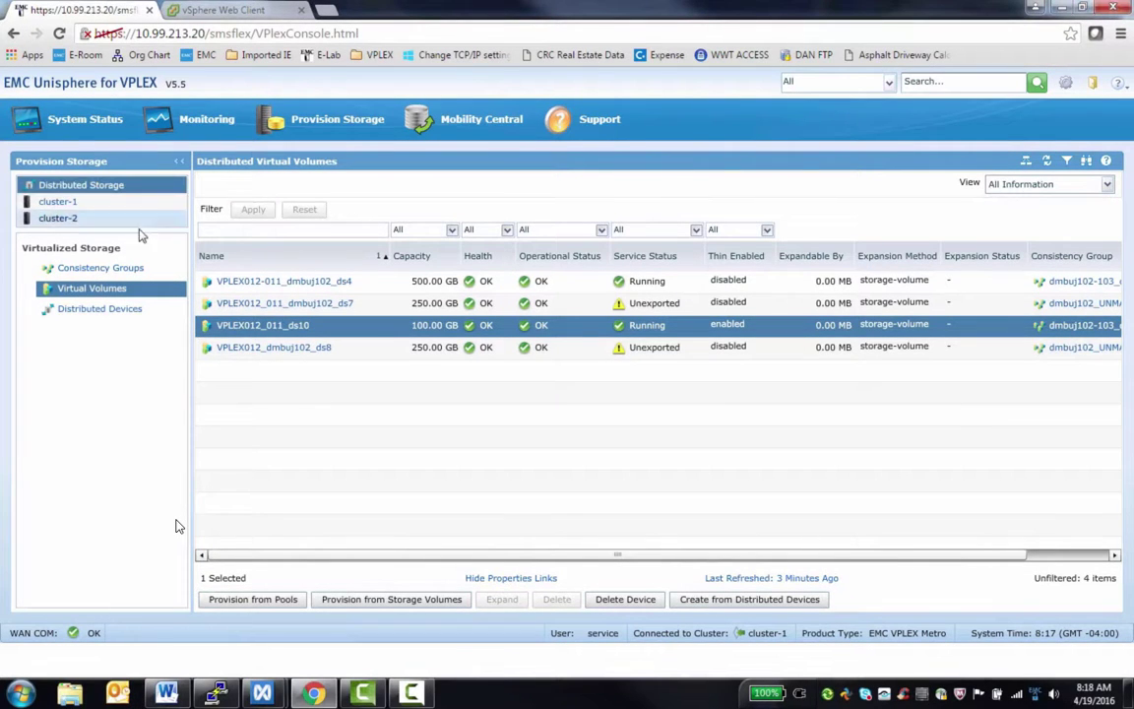
pyautogui.click(135, 293)
pyautogui.moveTo(229, 335)
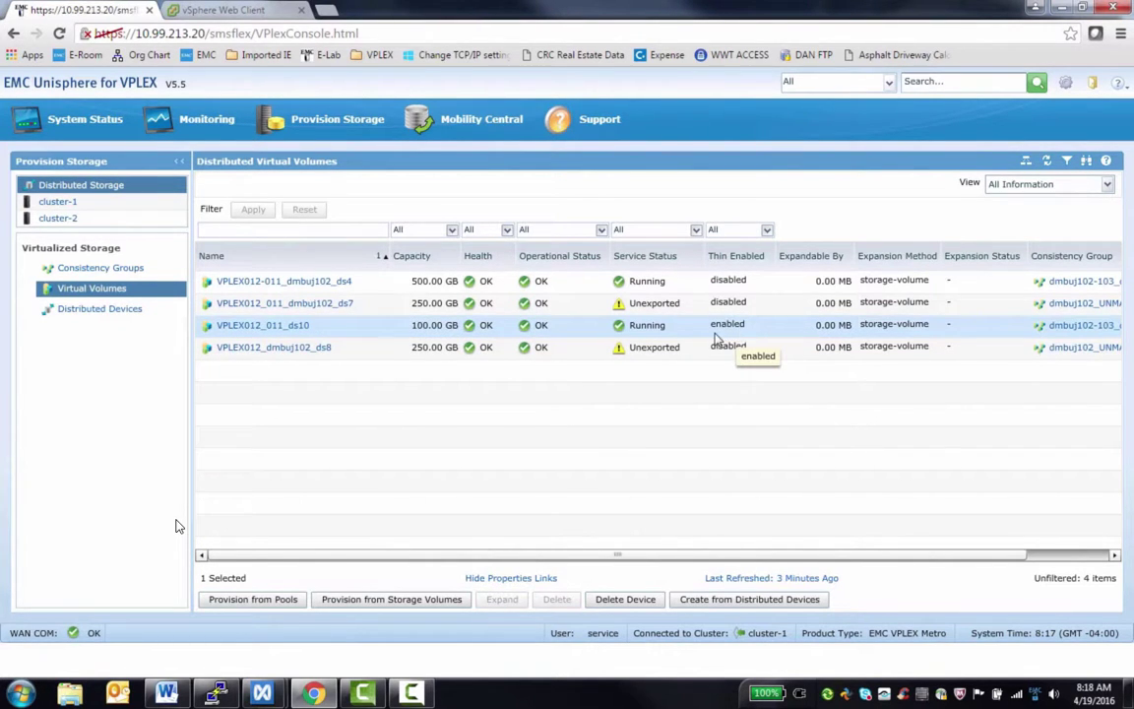
pyautogui.click(300, 330)
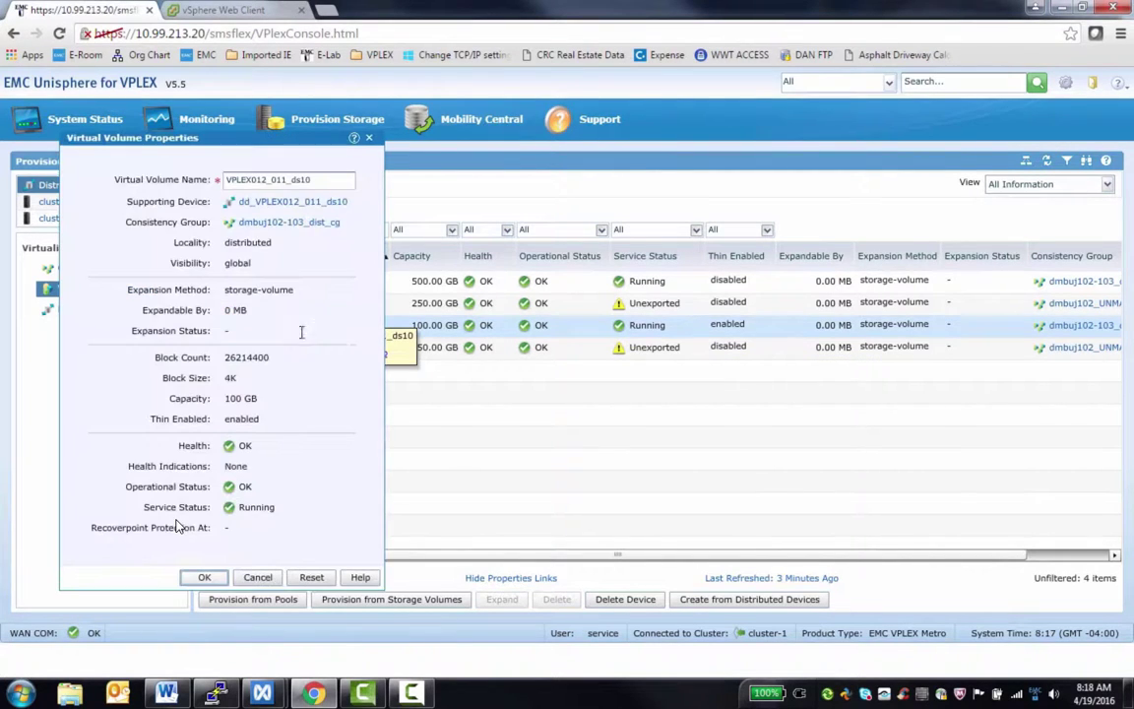
pyautogui.moveTo(260, 418); pyautogui.dragTo(221, 419)
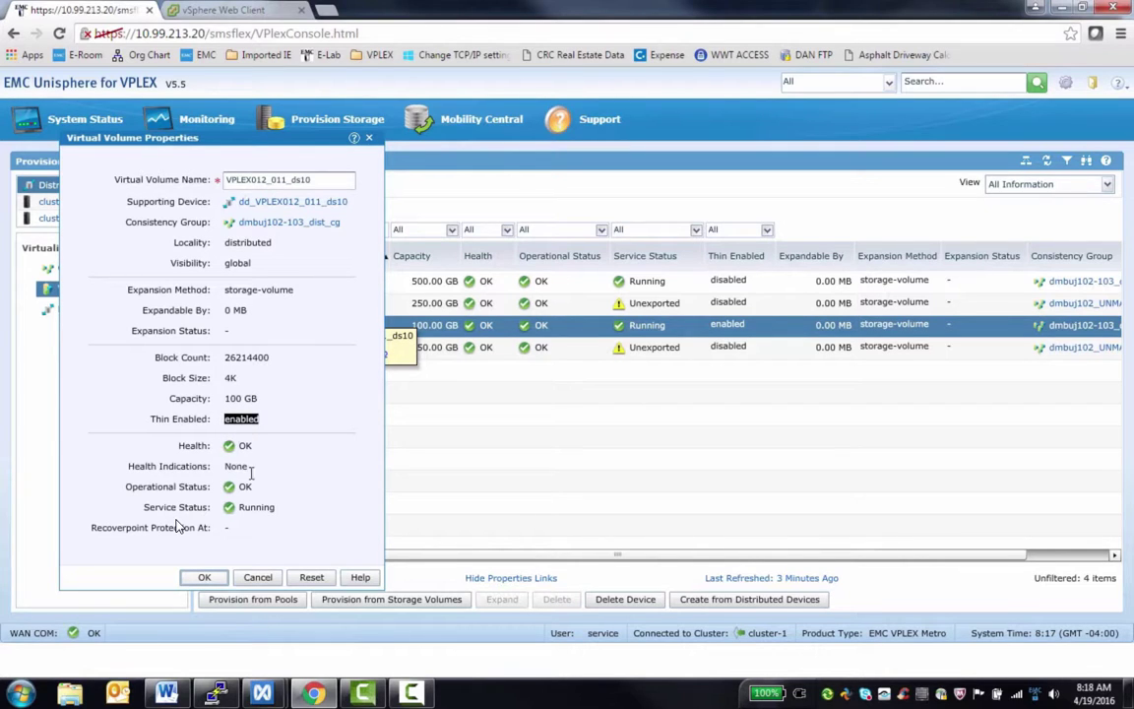
pyautogui.click(206, 578)
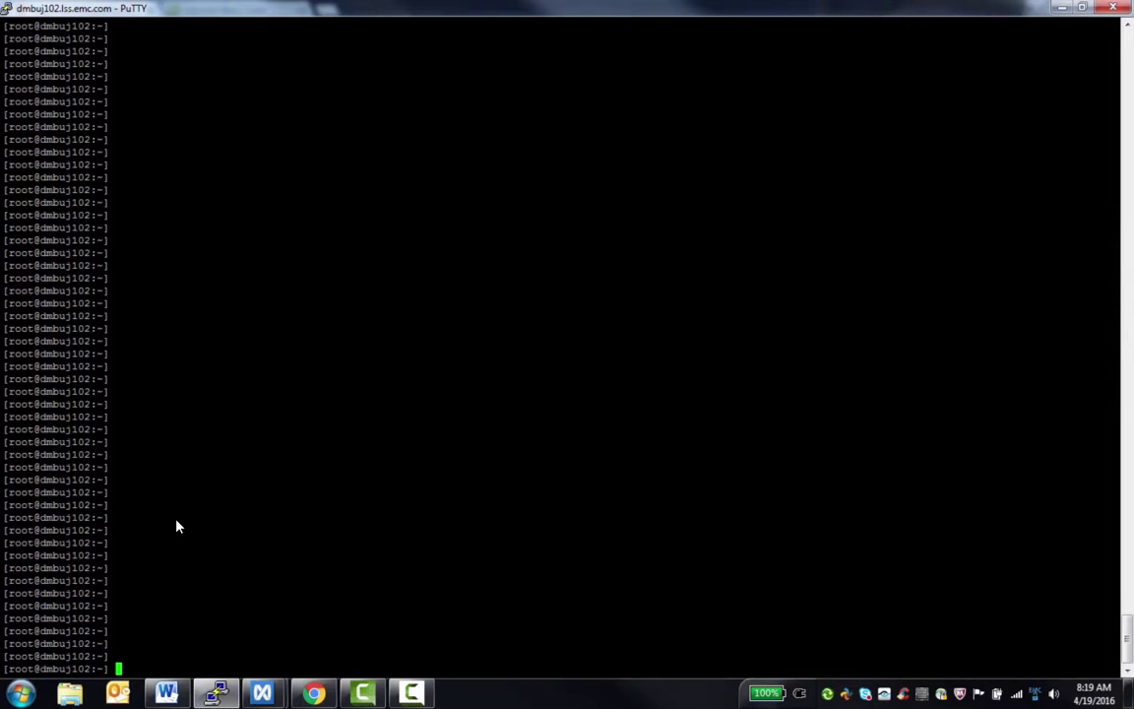
# List VMFS extents to find VPLEX_Datastore10's device, naa.6000144000000010e07662f2165dab8a
pyautogui.write('esxcli storage vmf')
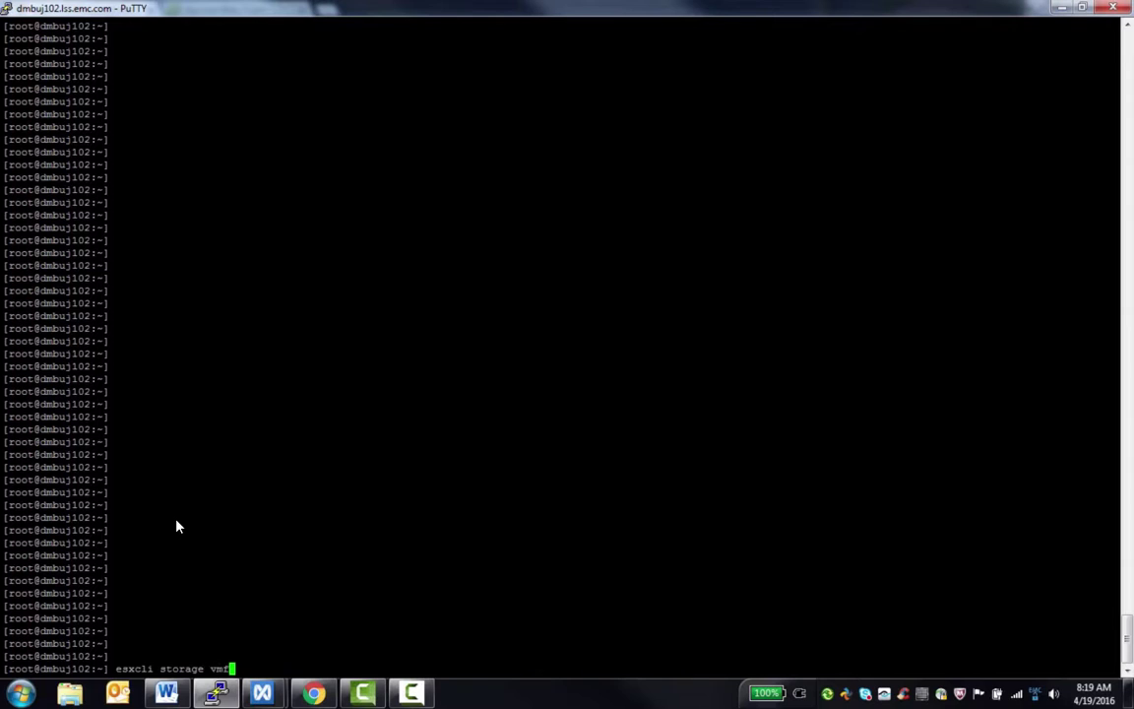
pyautogui.write('s extent list')
pyautogui.press('Return')
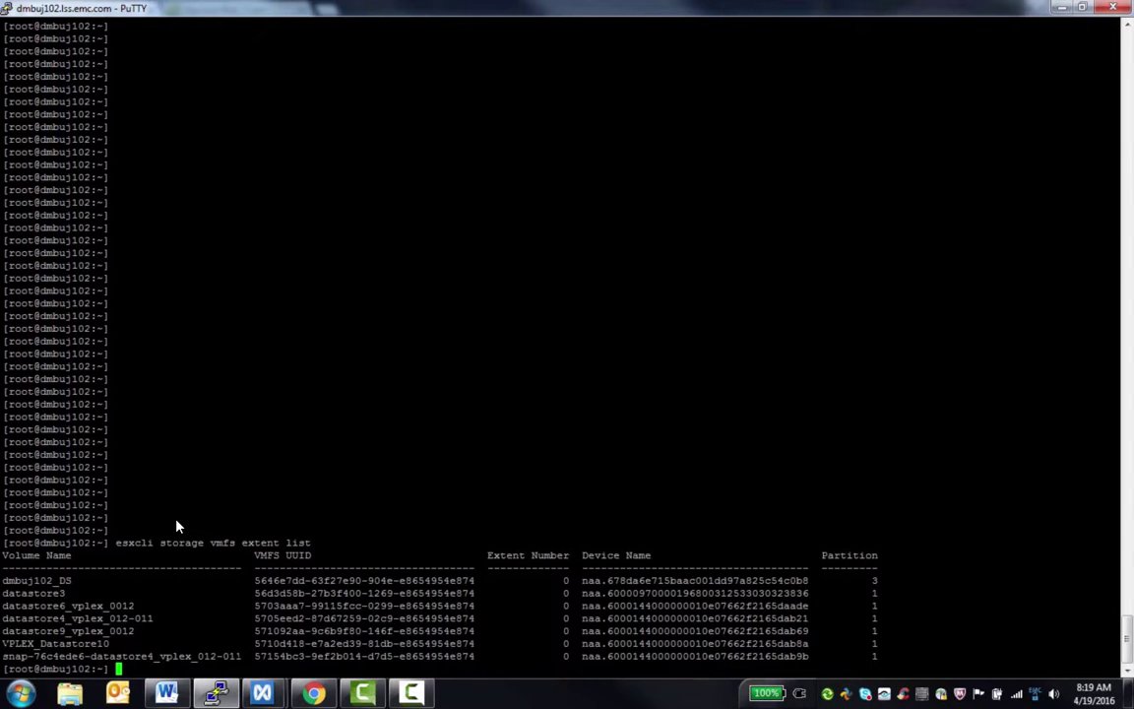
pyautogui.moveTo(3, 643); pyautogui.dragTo(108, 643)
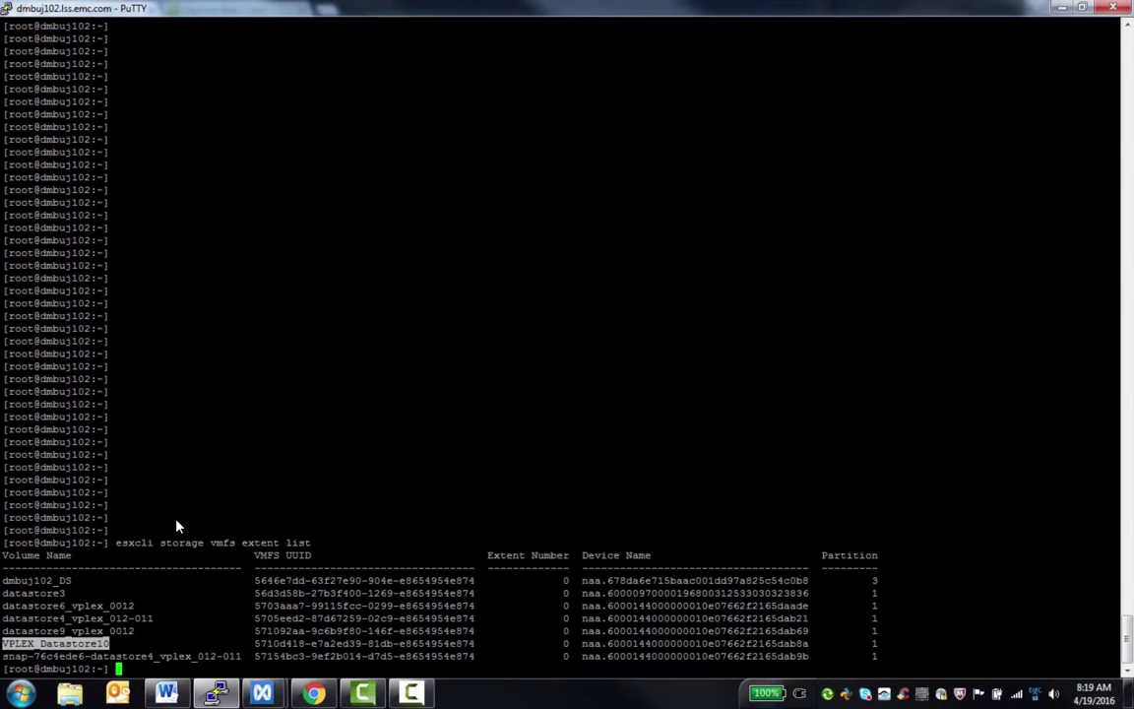
pyautogui.moveTo(584, 643)
pyautogui.mouseDown()
pyautogui.moveTo(783, 656)
pyautogui.moveTo(809, 643)
pyautogui.mouseUp()
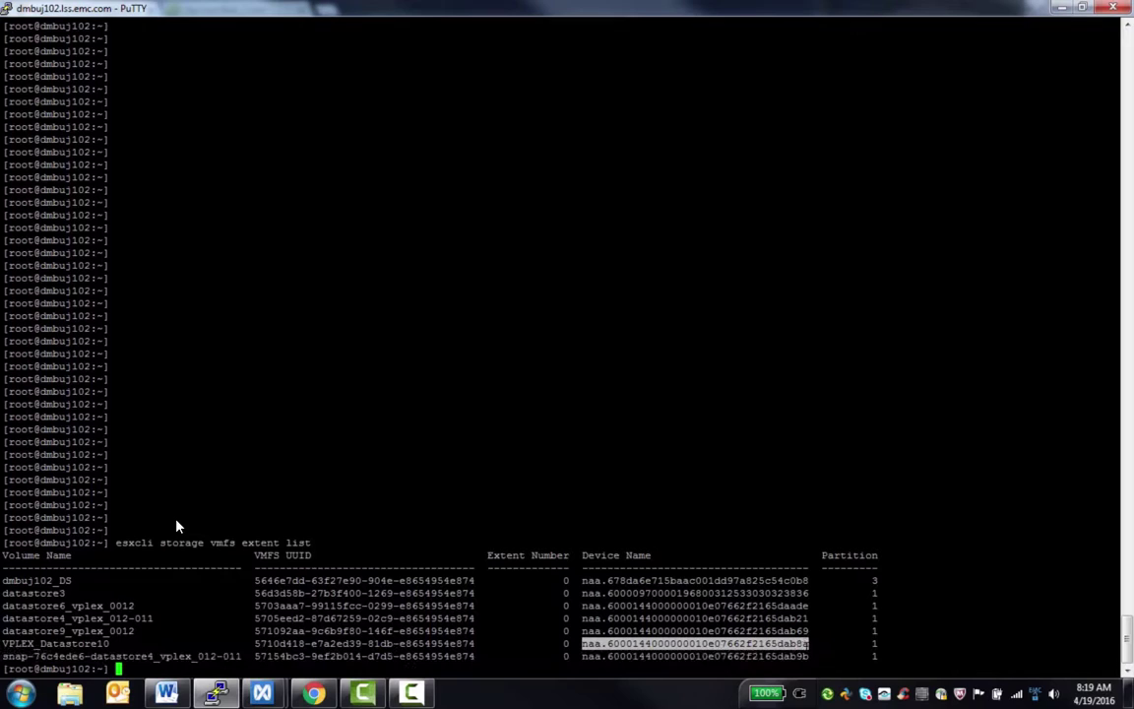
pyautogui.click(809, 643)
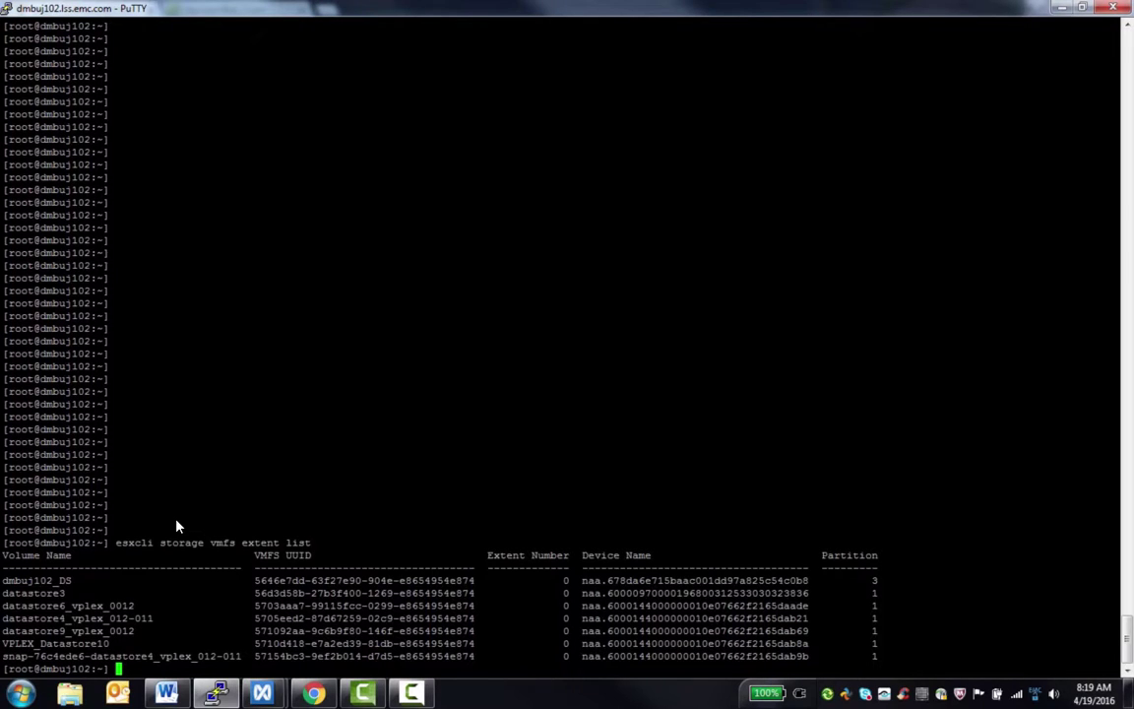
pyautogui.write('esxcli storage core ')
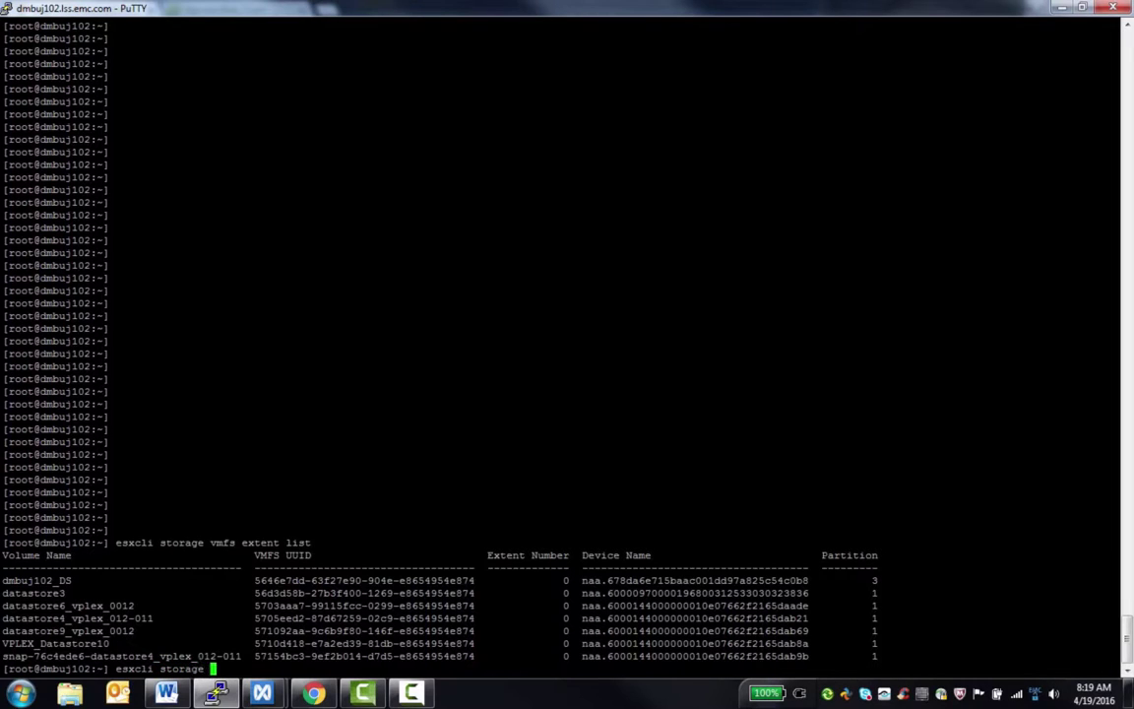
pyautogui.write('device list')
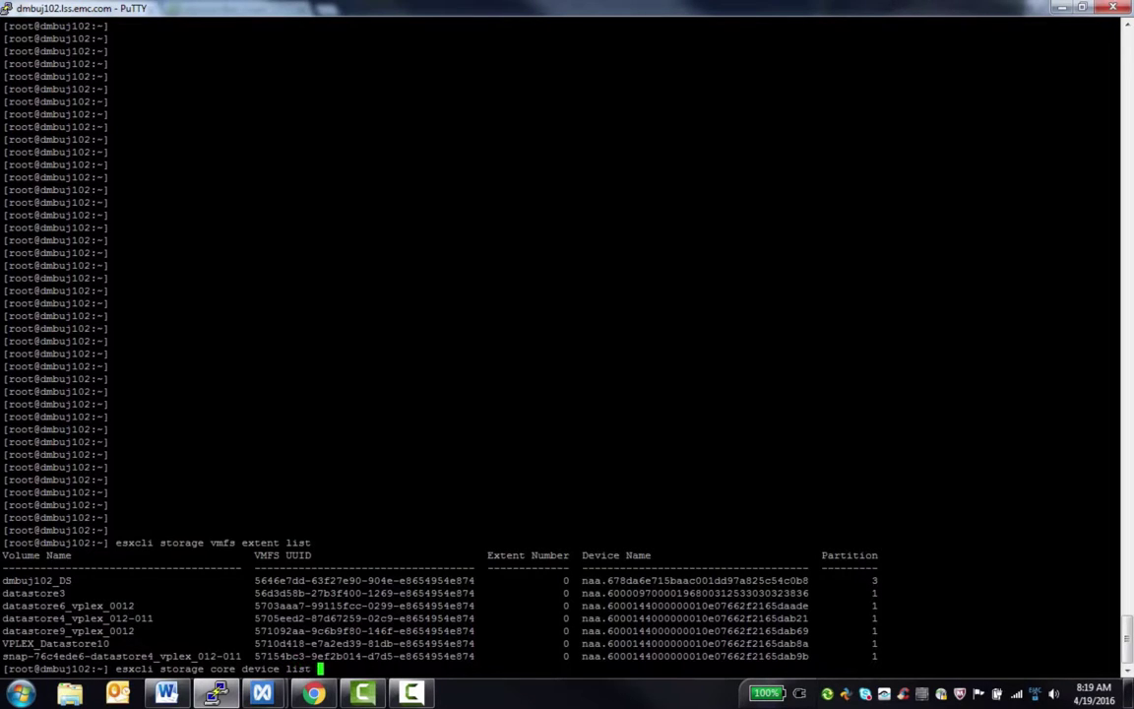
# Show details for device naa.6000144000000010e07662f2165dab8a, confirming Thin Provisioning Status: yes
pyautogui.moveTo(582, 643); pyautogui.dragTo(809, 643)
pyautogui.write('-d')
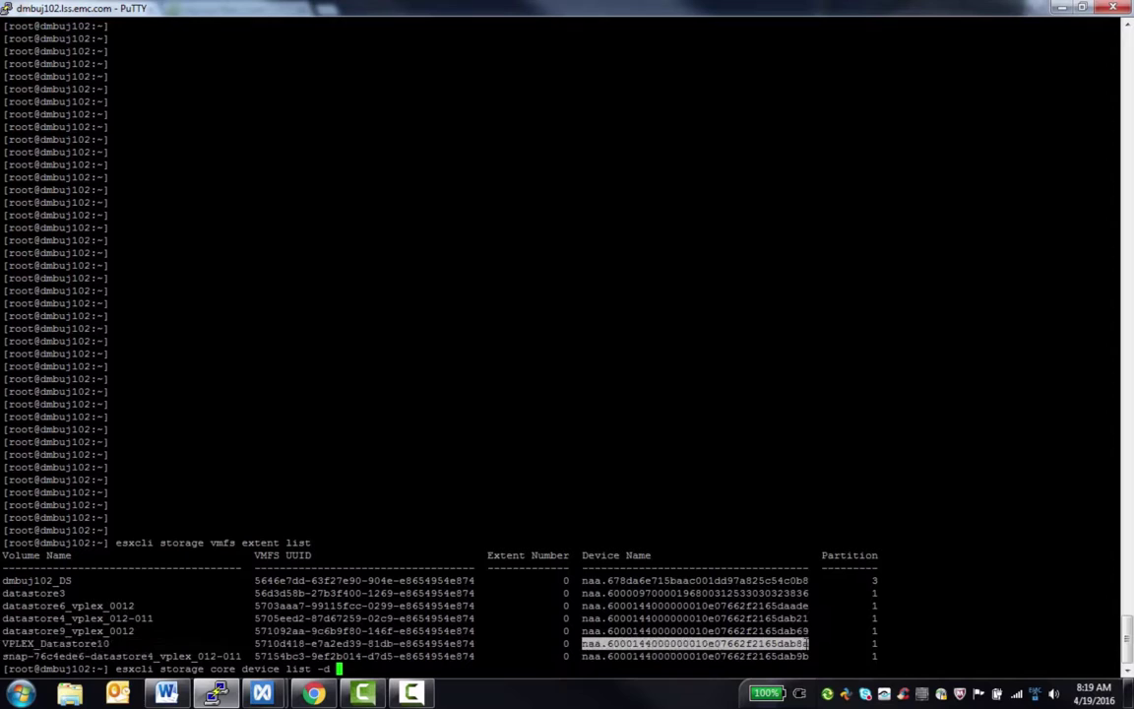
pyautogui.write('naa.6000144000000010e07662f2165dab8a')
pyautogui.press('Return')
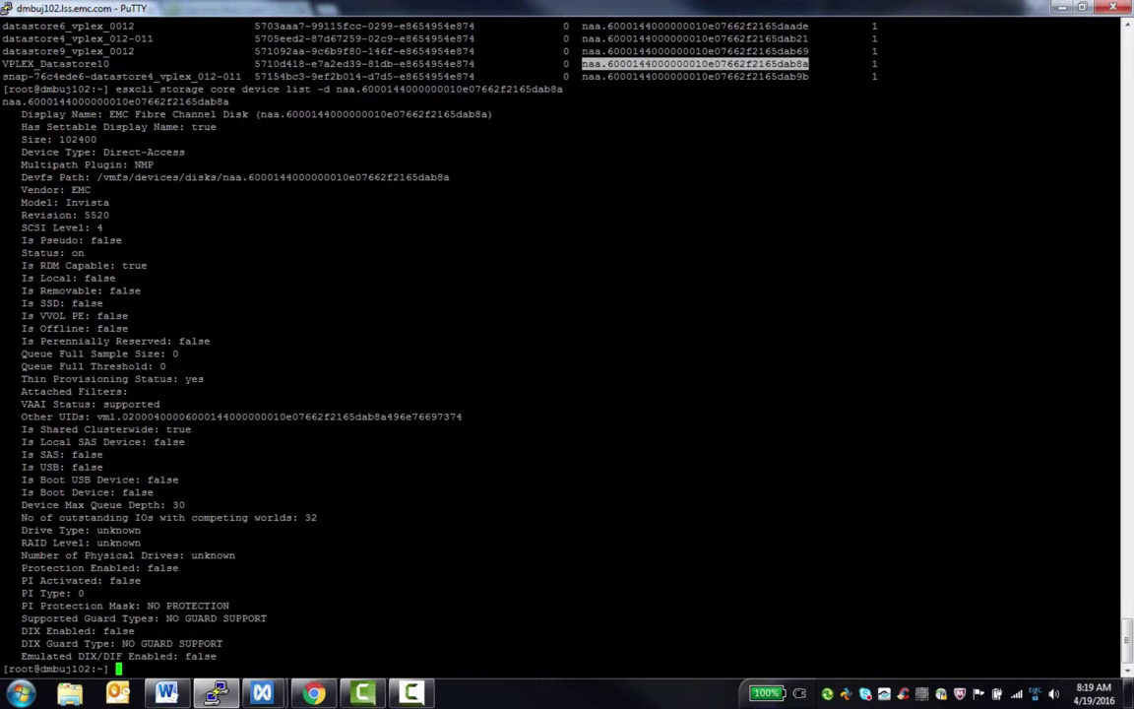
pyautogui.moveTo(204, 379); pyautogui.dragTo(164, 403)
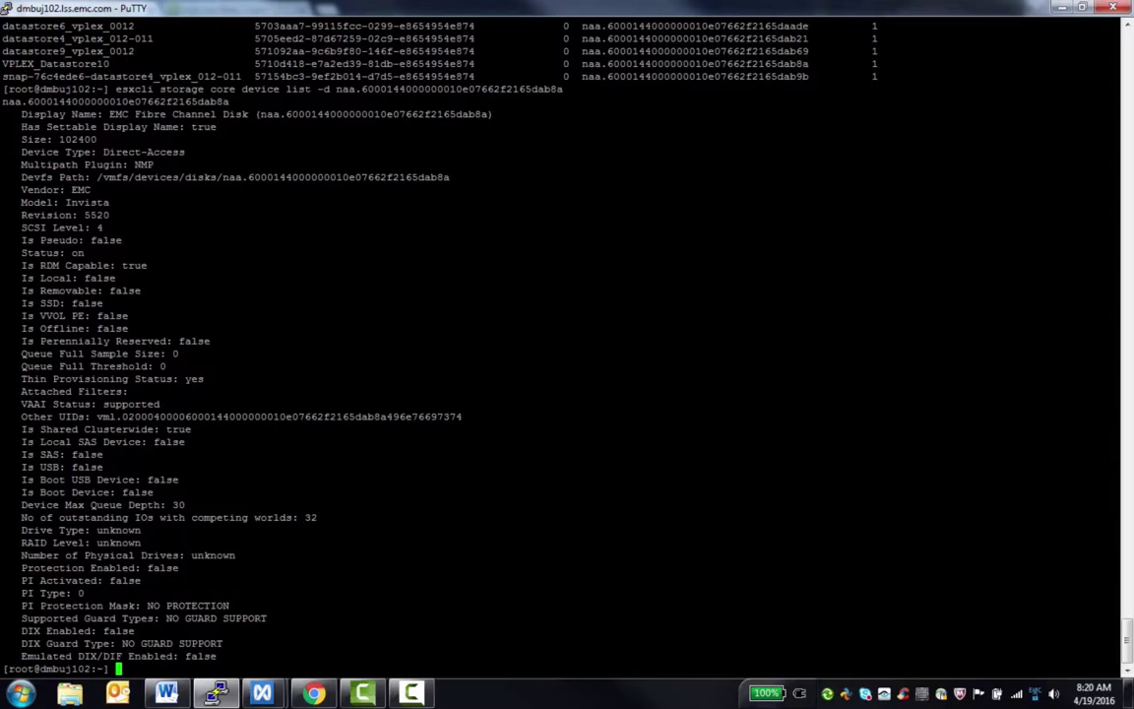
pyautogui.write('esxcli storage co')
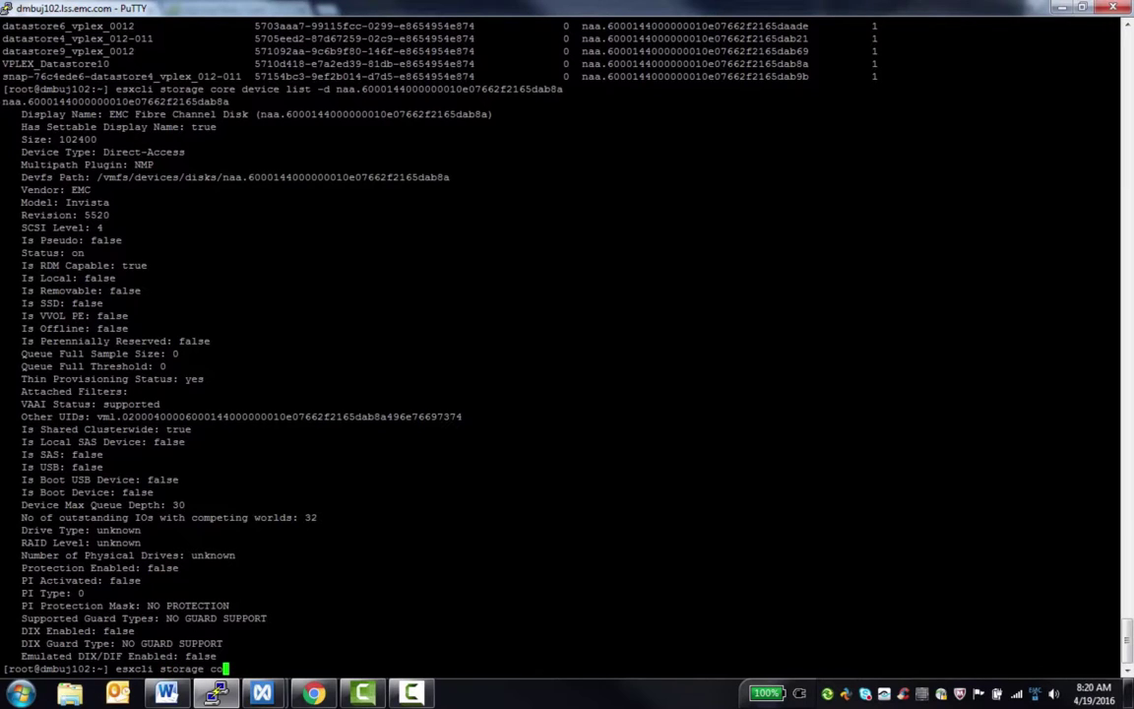
pyautogui.write('re device vaai status get')
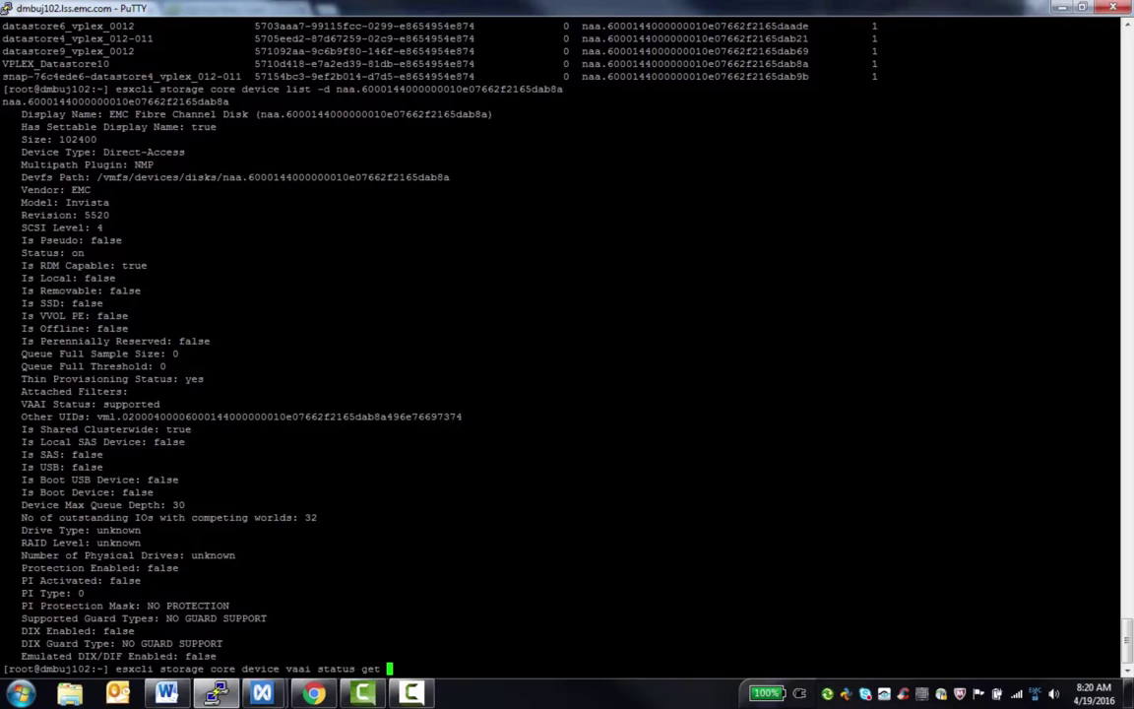
pyautogui.write(' -d')
# Query the naa device's VAAI status and confirm Delete Status: supported
pyautogui.moveTo(582, 63); pyautogui.dragTo(805, 63)
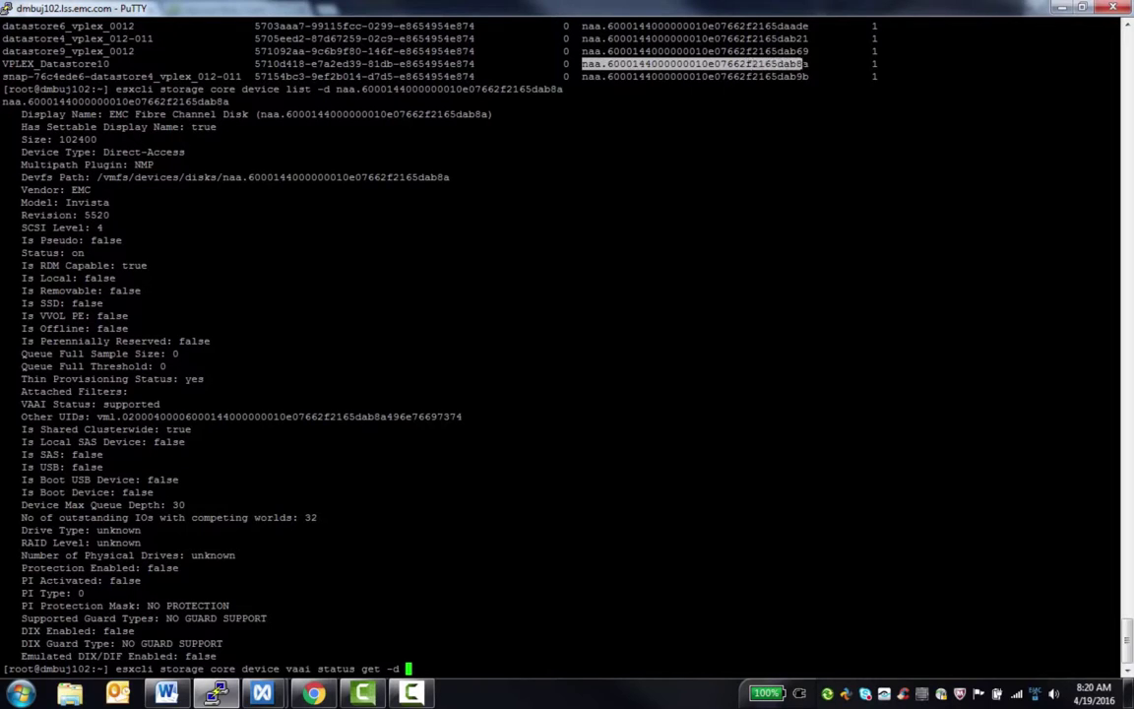
pyautogui.write('naa.6000144000000010e07662f2165dab8a')
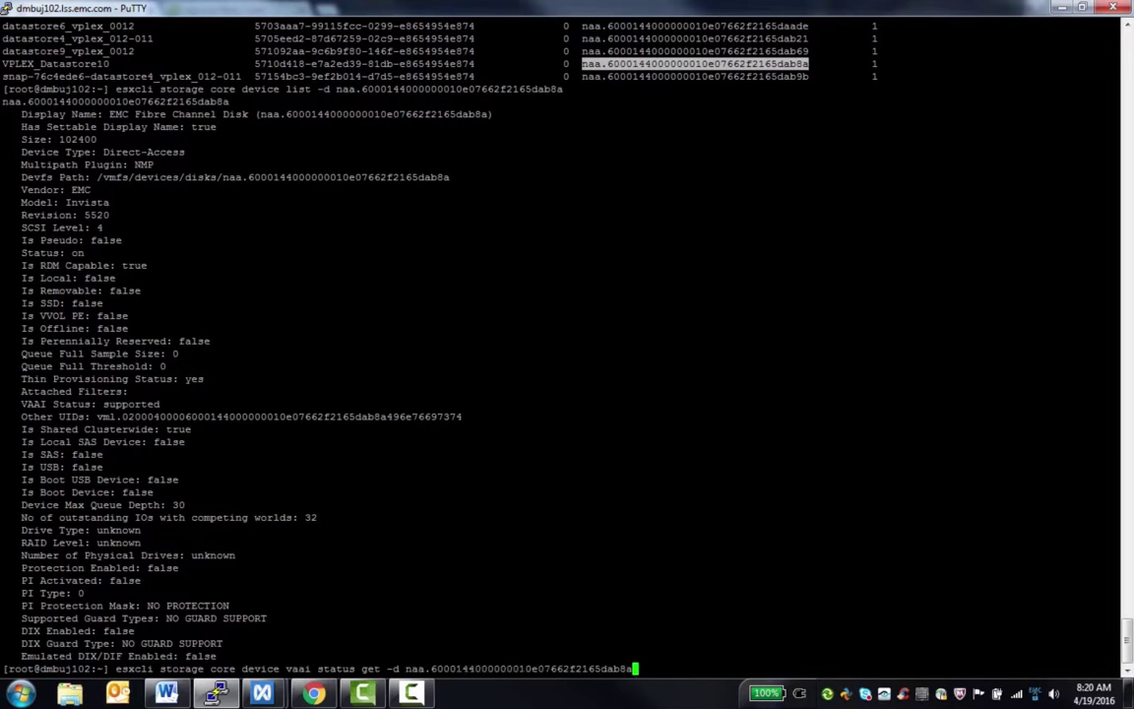
pyautogui.press('Return')
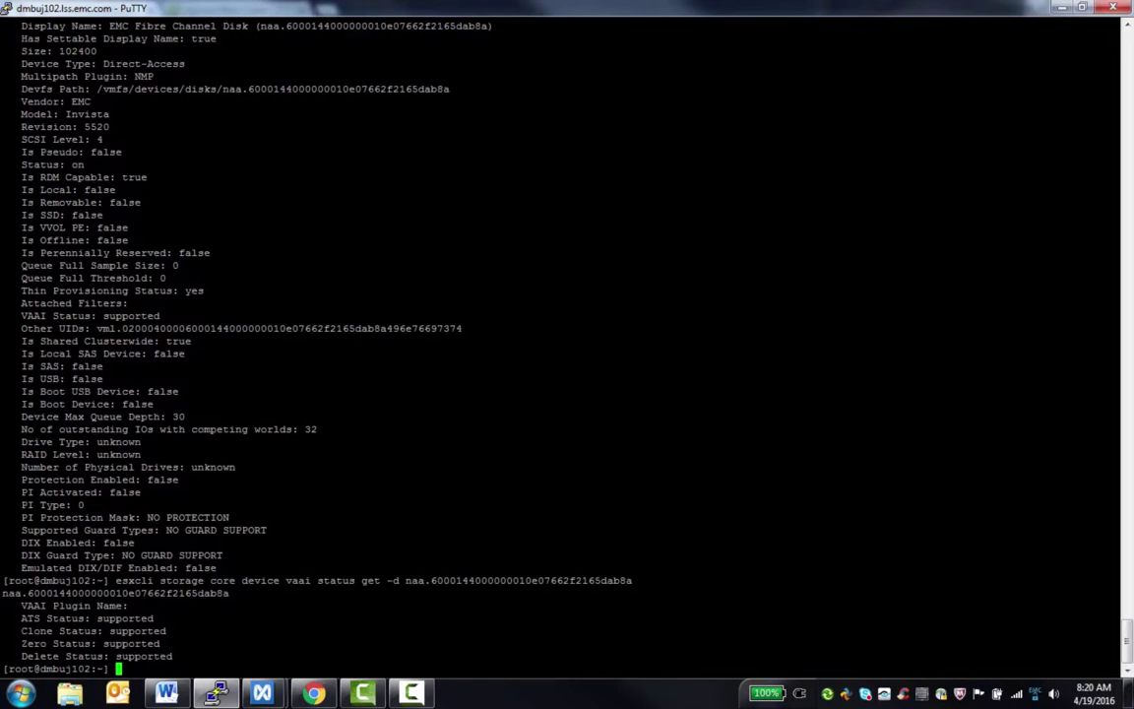
pyautogui.moveTo(1006, 656); pyautogui.dragTo(19, 656)
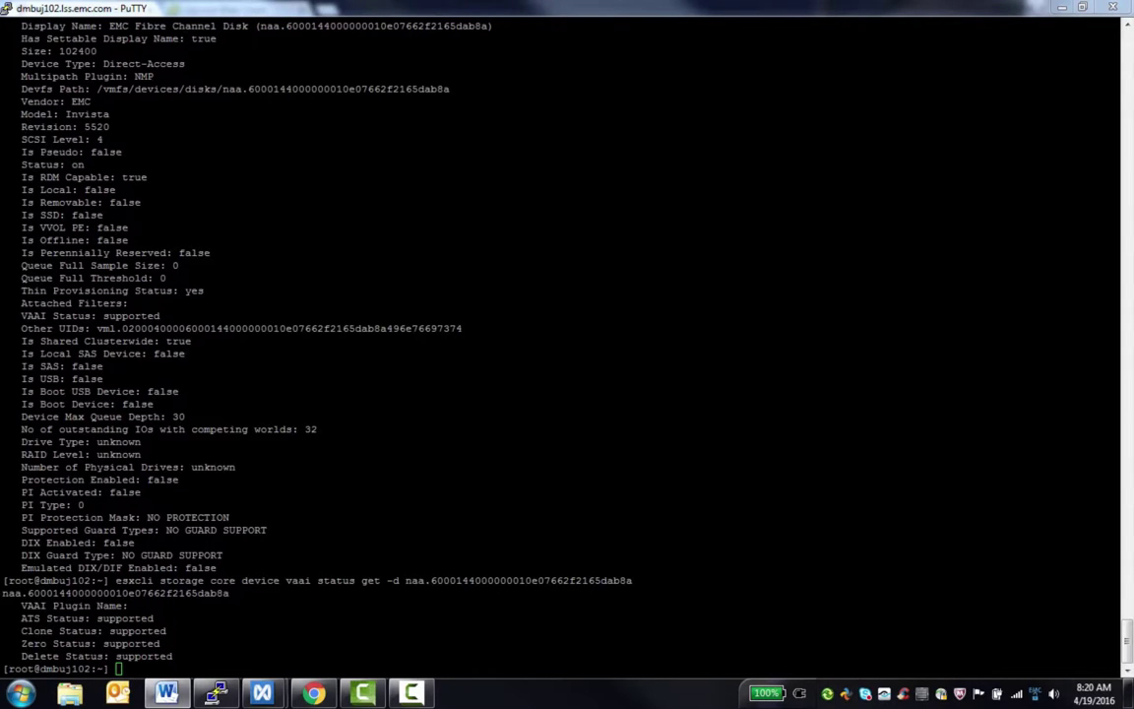
# Bring up the x1-mp-cluster1 XtremIO window showing XIO_UNMAP_C1 at 21.015GB used of 100GB
pyautogui.moveTo(262, 693)
pyautogui.click(200, 571)
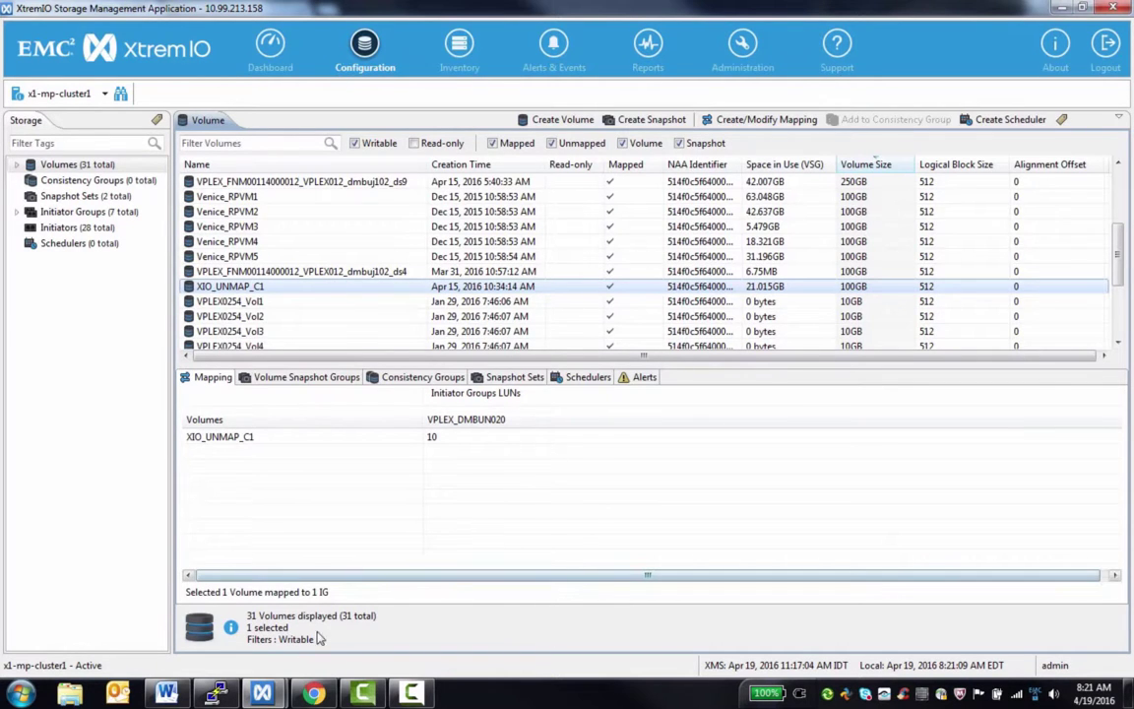
pyautogui.click(264, 692)
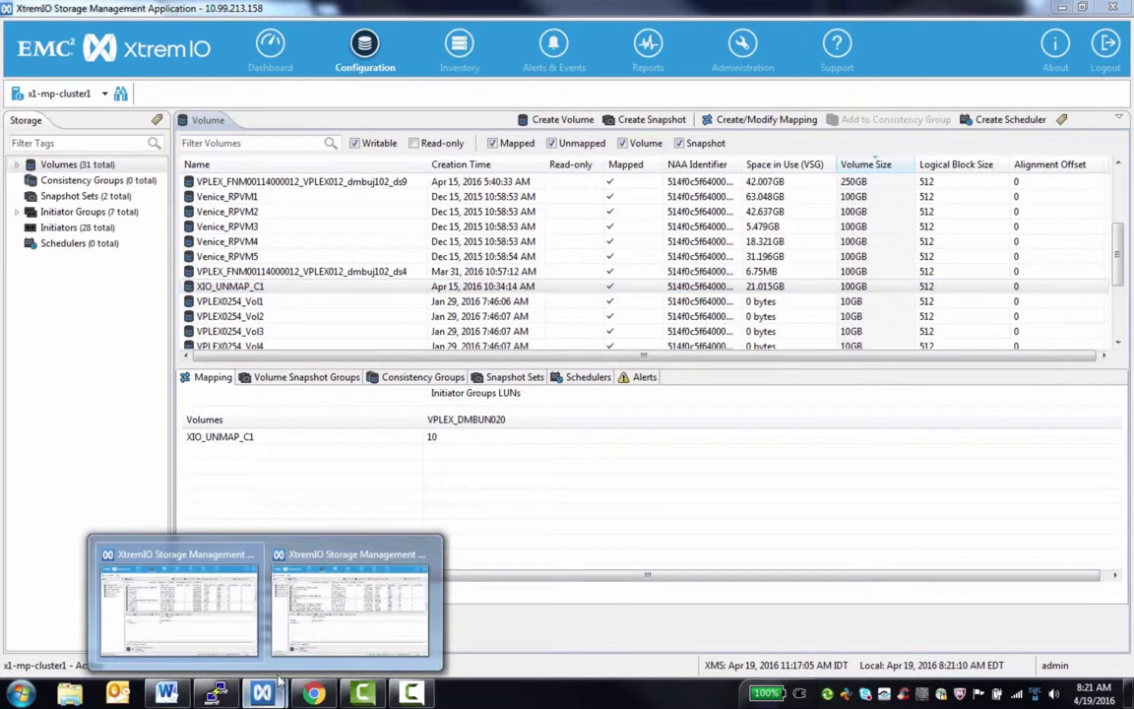
# Switch to the x1-mp-cluster2 window showing XIO_UNMAP_C2 at 21.015GB used
pyautogui.click(320, 630)
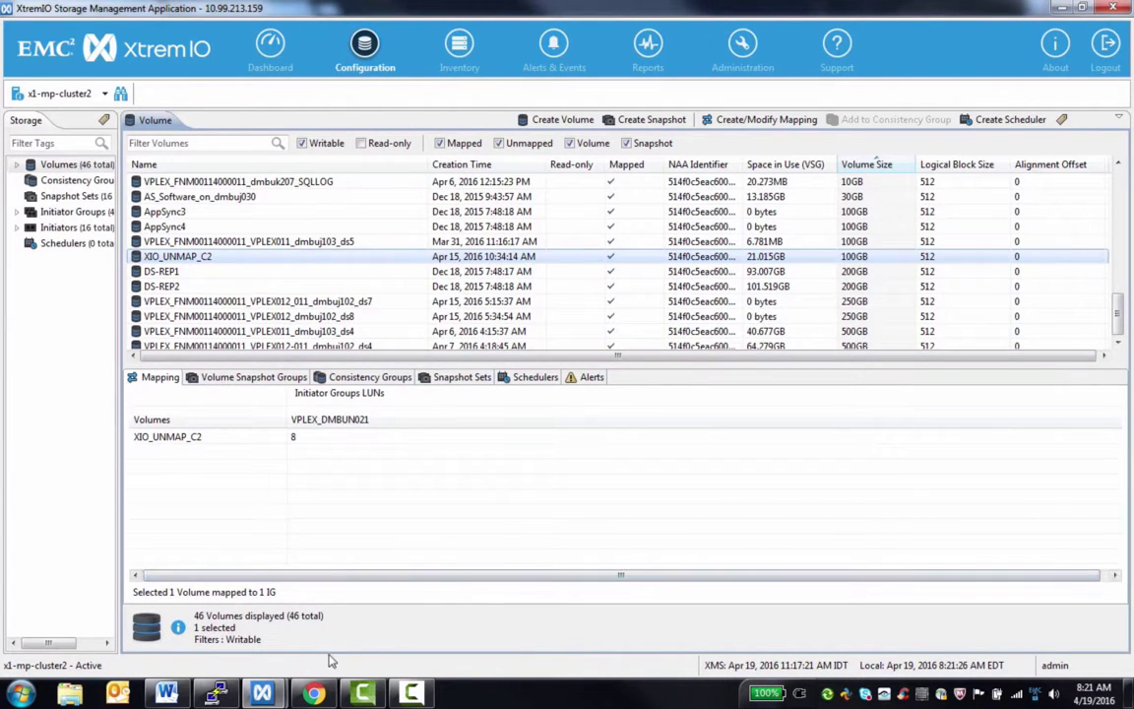
# Check VPLEX_Datastore10's usage (55.14 GB of 99.75 GB), then reopen the dmbuk193 VM summary
pyautogui.click(311, 694)
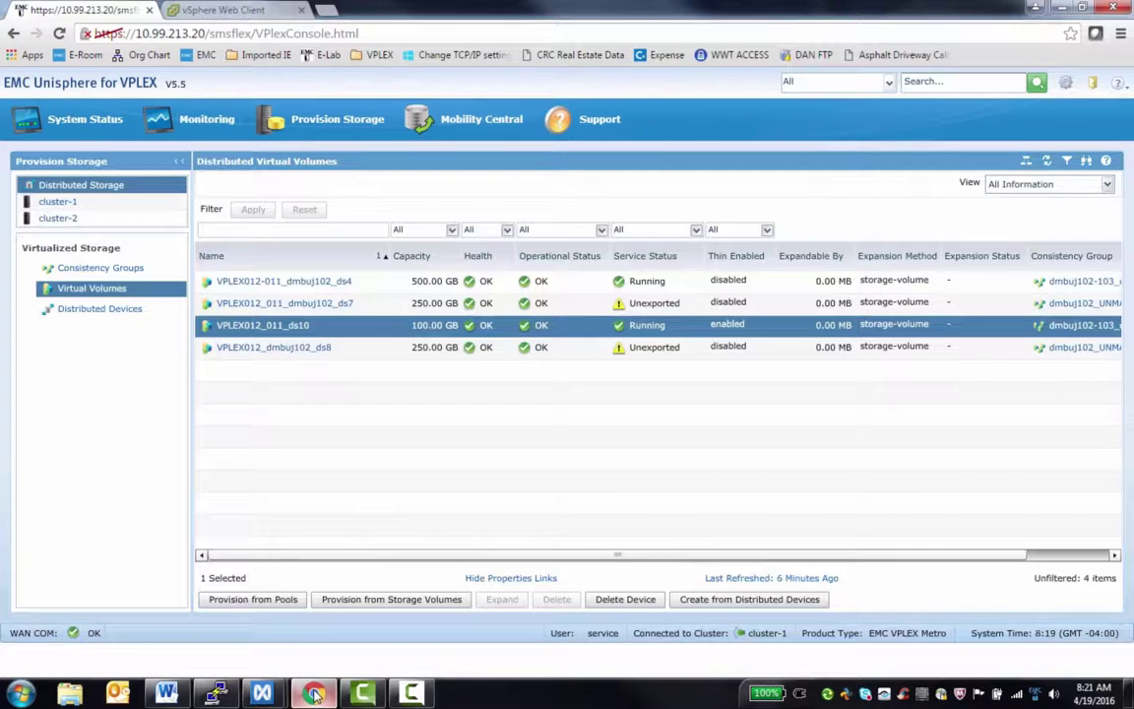
pyautogui.click(215, 11)
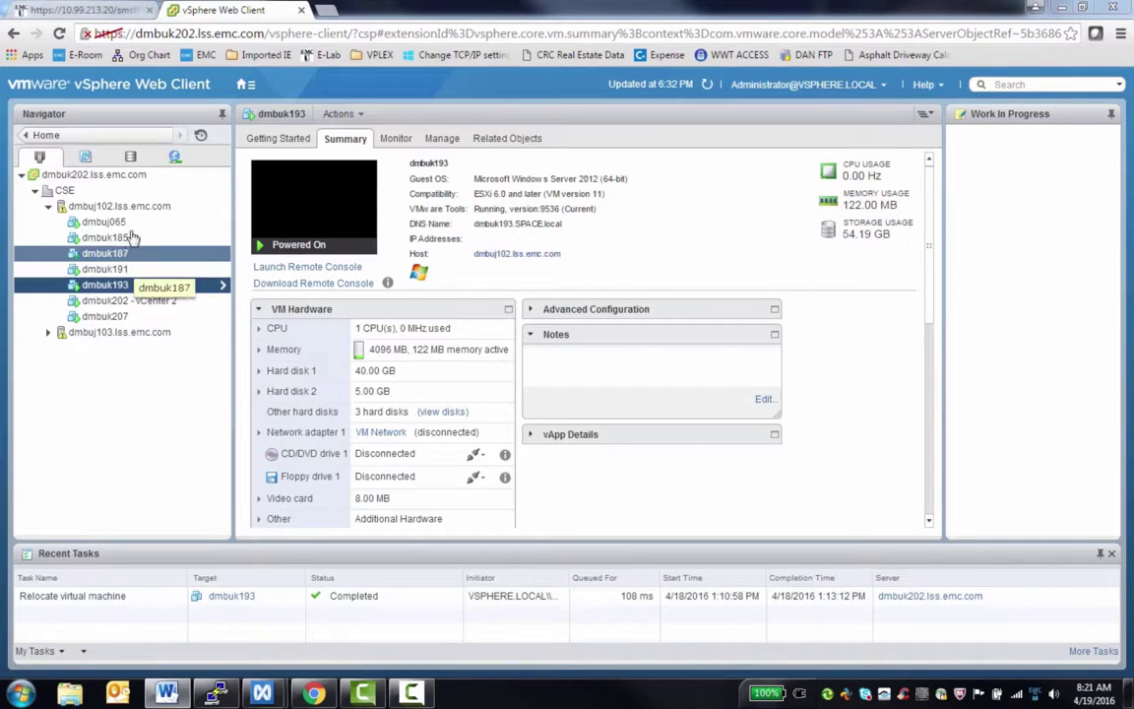
pyautogui.click(131, 158)
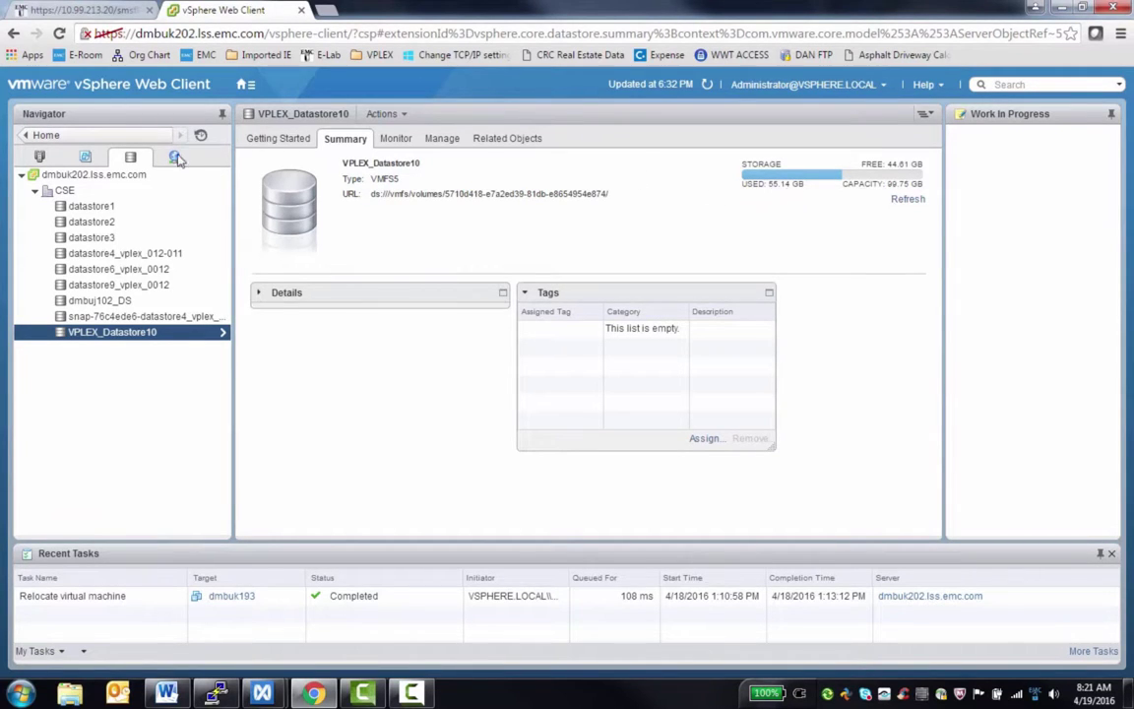
pyautogui.click(39, 158)
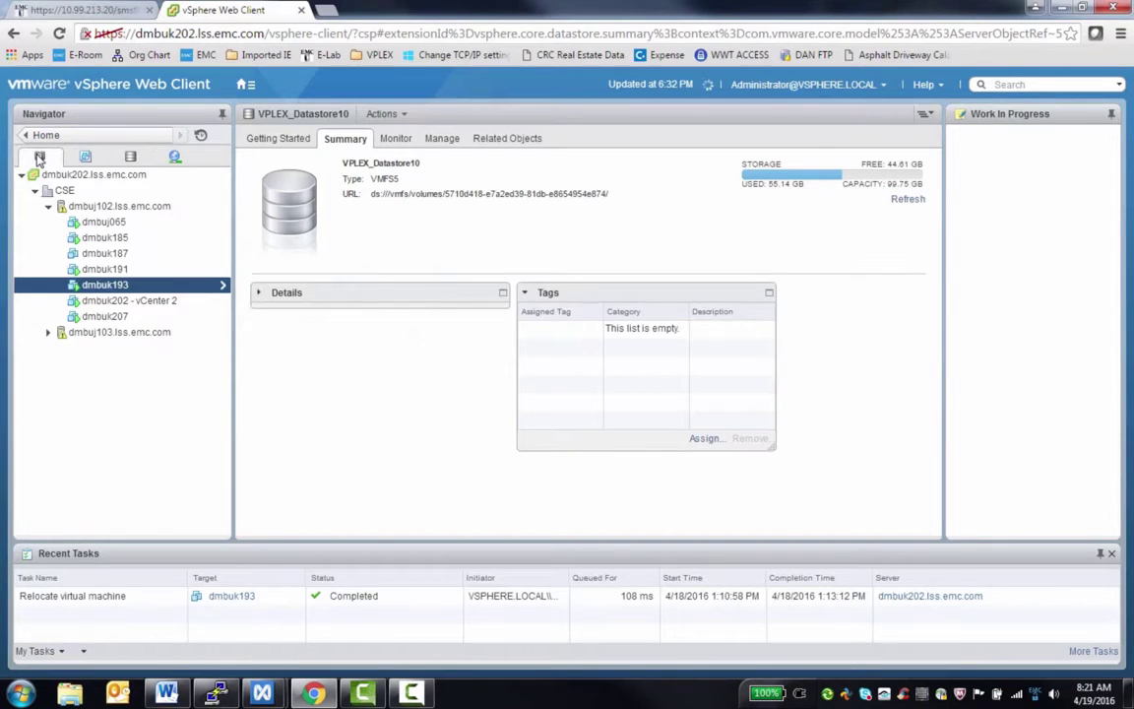
# Migrate only dmbuk193's storage to dmbuj102_DS, keeping the same disk format
pyautogui.rightClick(106, 286)
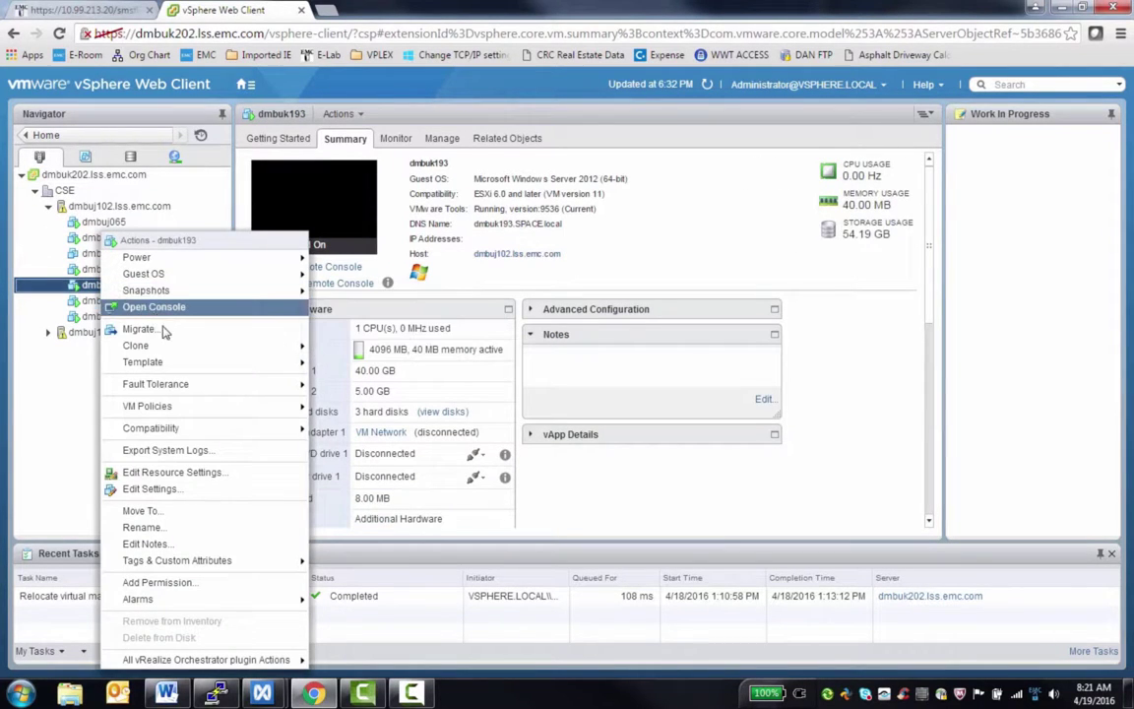
pyautogui.click(258, 330)
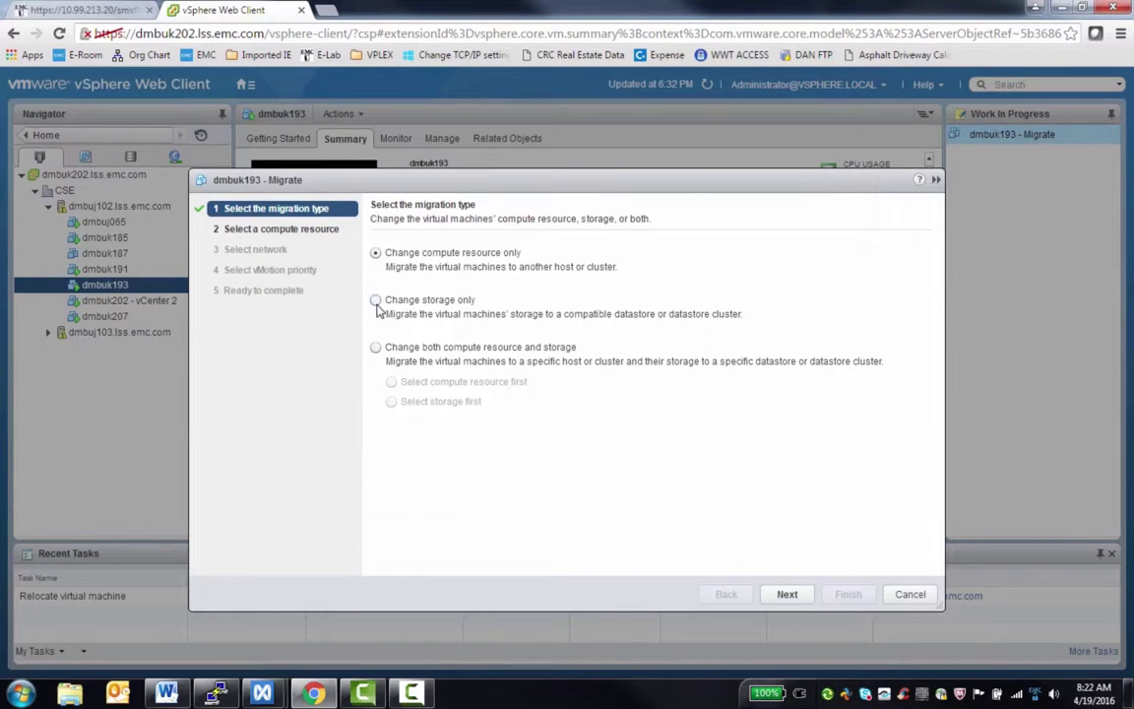
pyautogui.click(376, 300)
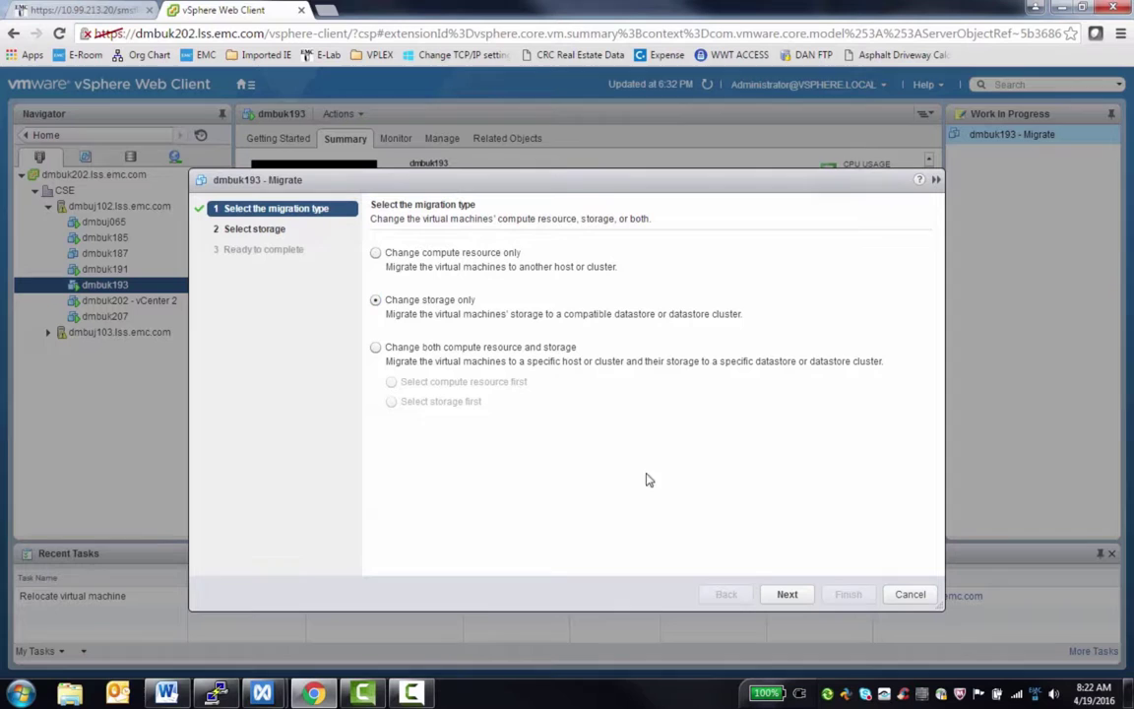
pyautogui.click(787, 595)
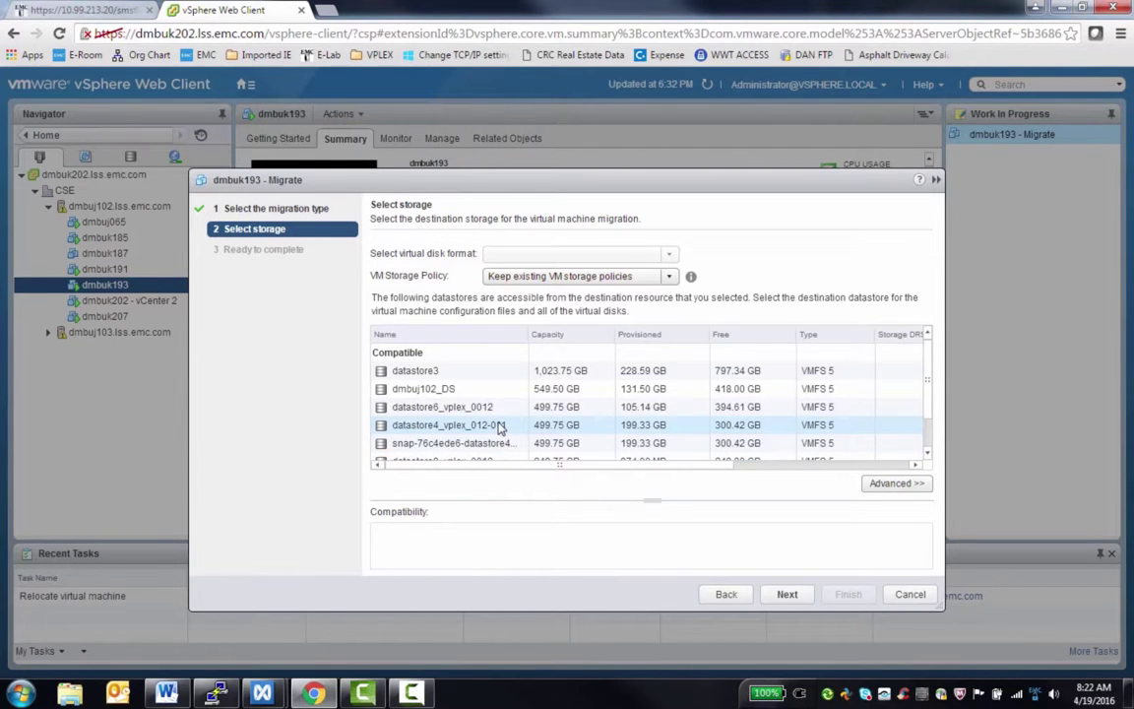
pyautogui.click(433, 389)
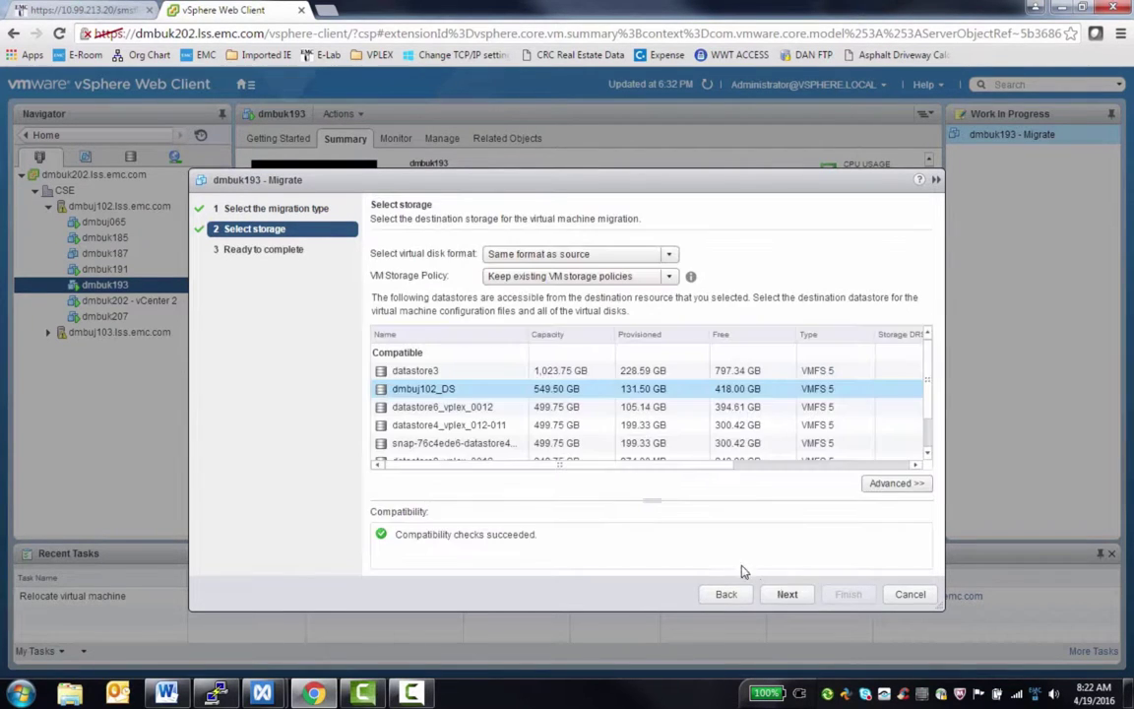
pyautogui.click(788, 595)
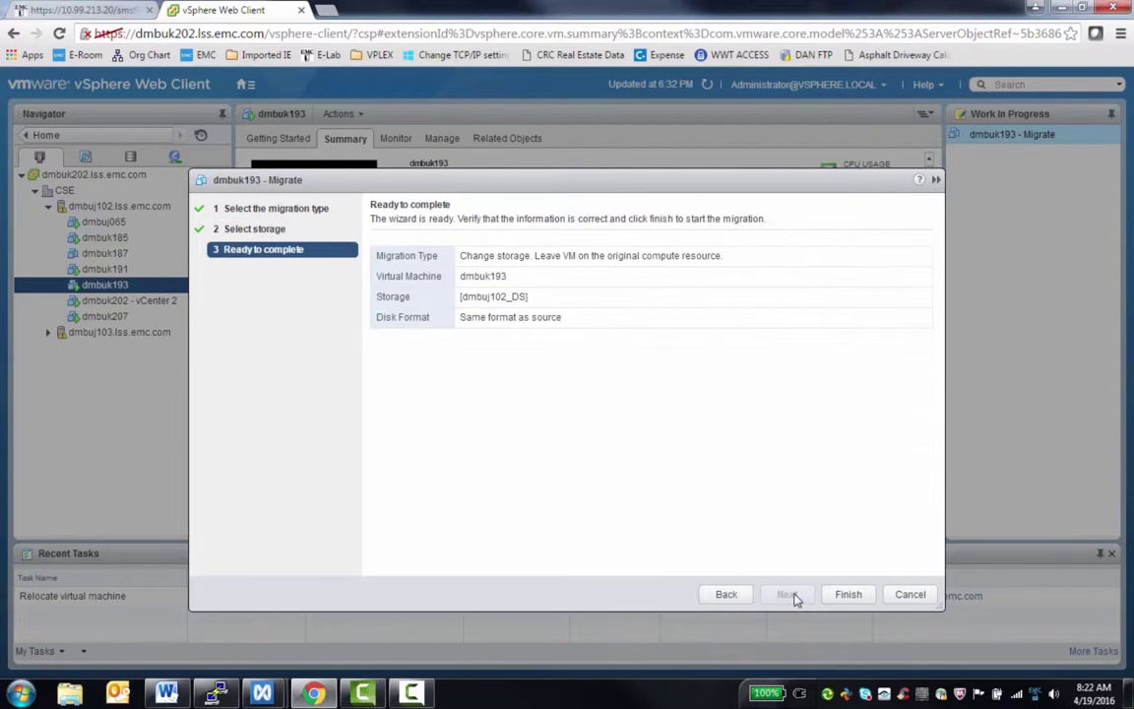
pyautogui.click(848, 595)
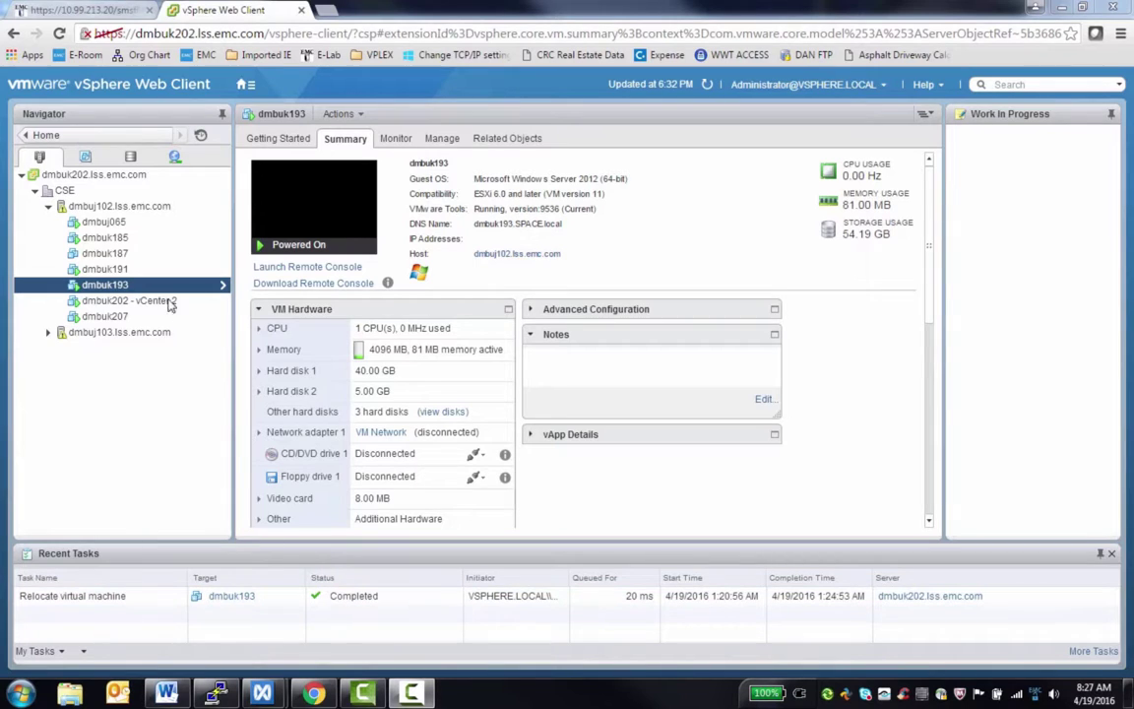
pyautogui.click(134, 159)
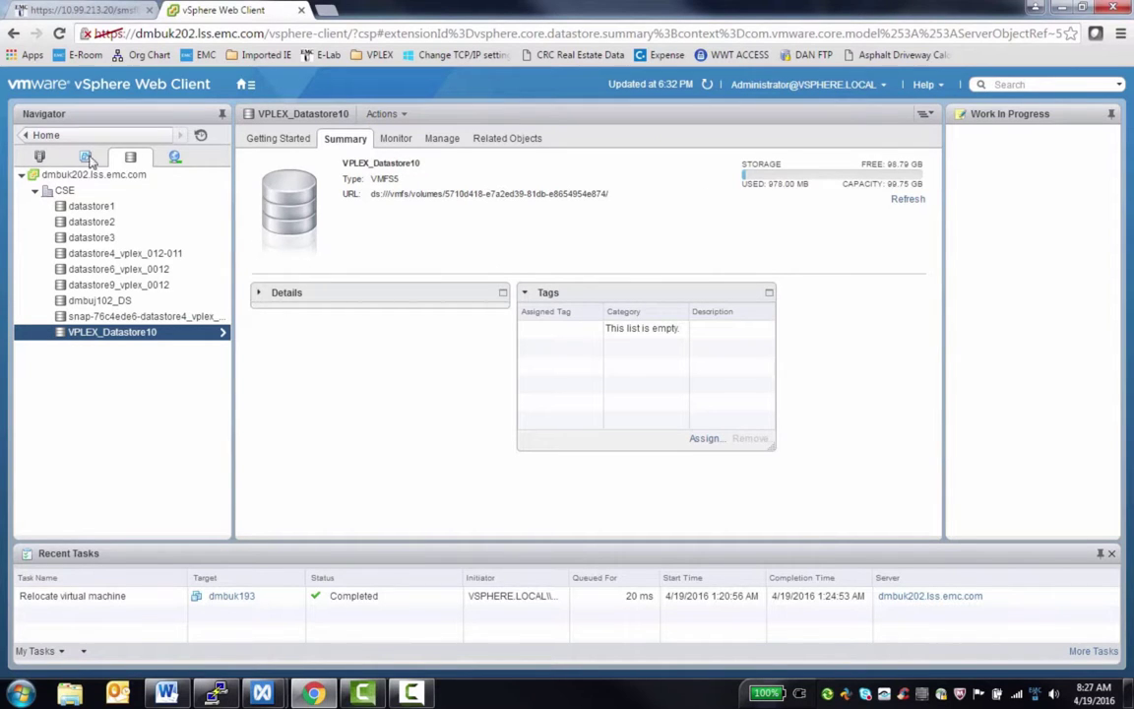
pyautogui.click(40, 158)
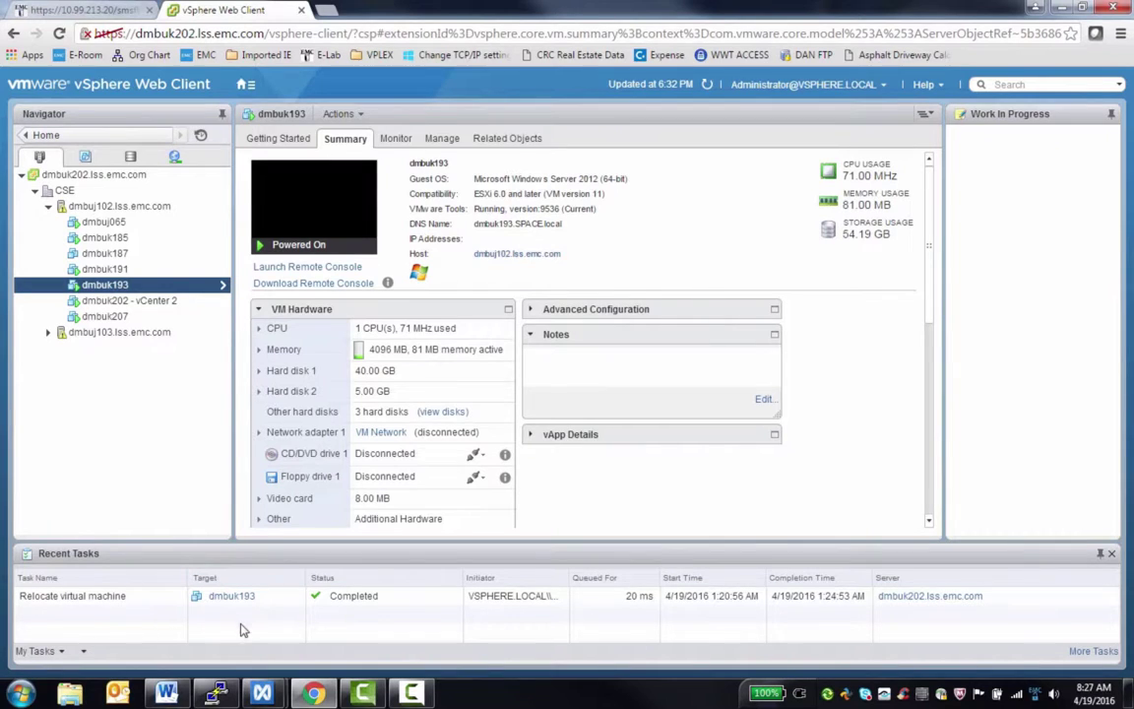
pyautogui.moveTo(261, 693)
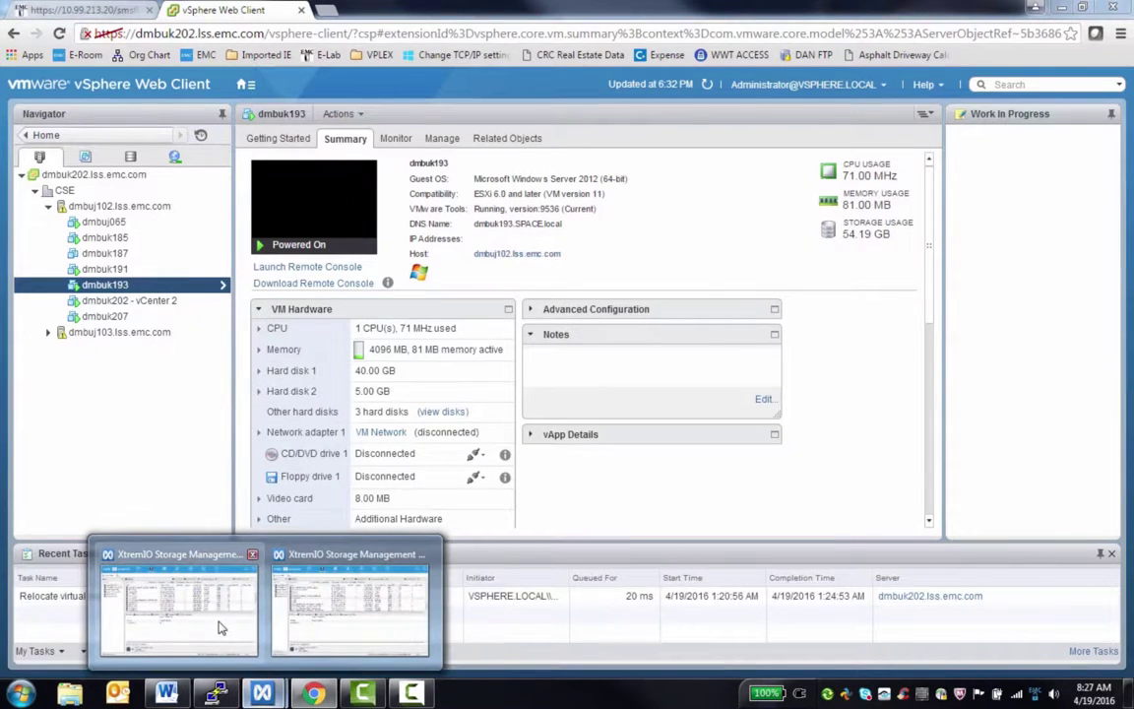
# Compare XIO_UNMAP_C1 and XIO_UNMAP_C2 space in use across both cluster windows, still 21.015GB each
pyautogui.click(220, 627)
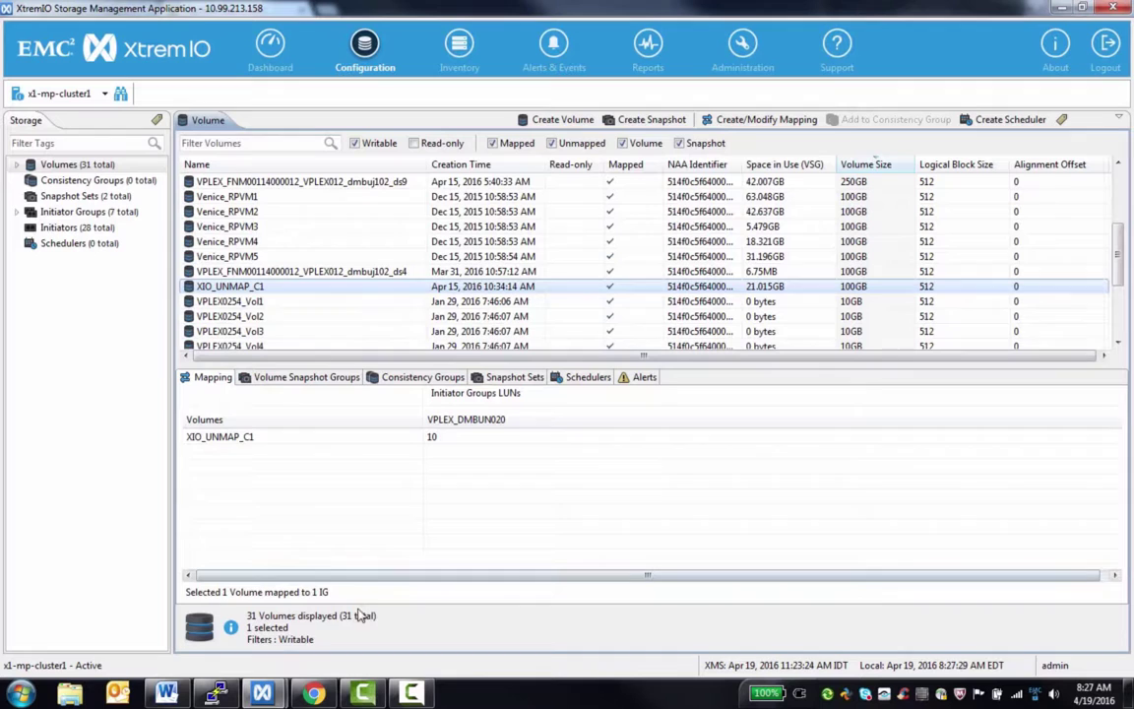
pyautogui.moveTo(262, 692)
pyautogui.click(283, 577)
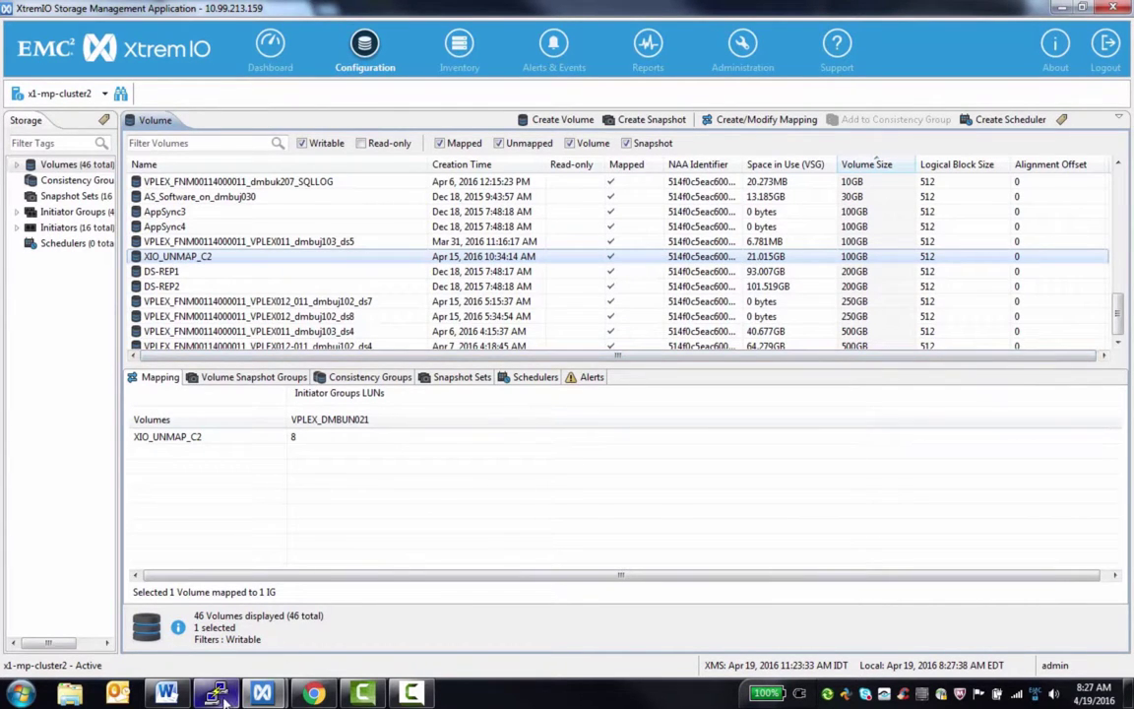
# Run 'esxcli storage vmfs unmap -l VPLEX_Datastore10' in the ESXi host terminal
pyautogui.moveTo(223, 699)
pyautogui.click(207, 631)
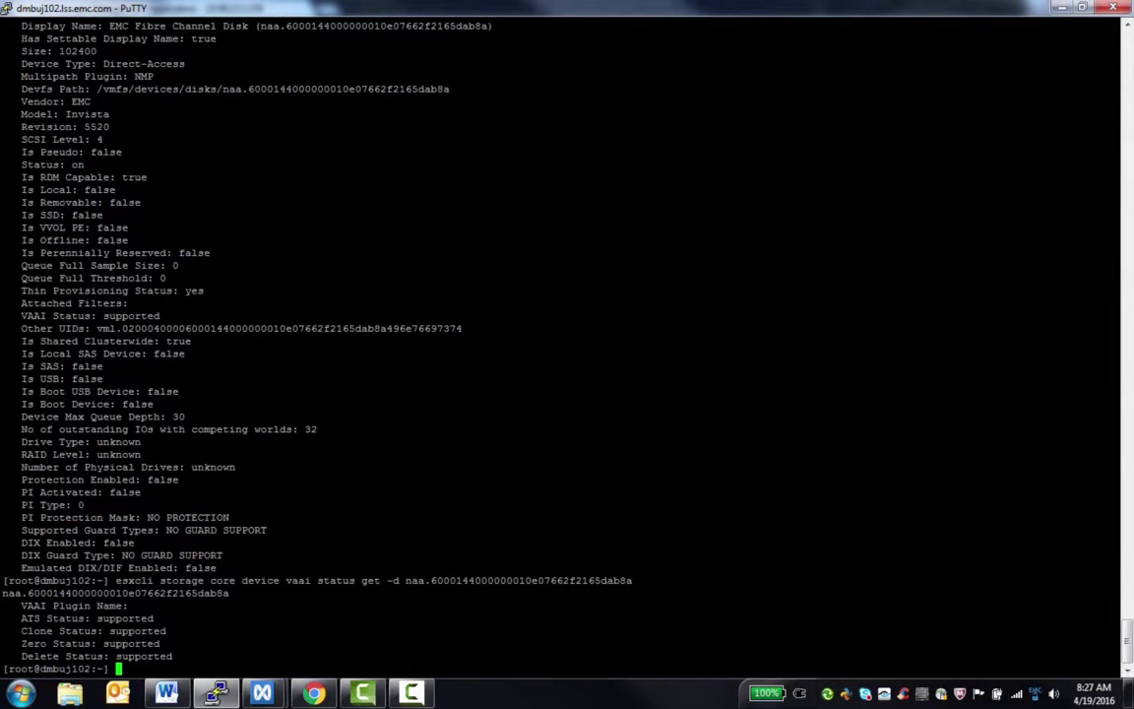
pyautogui.write('esxcli storage vmfs unmap')
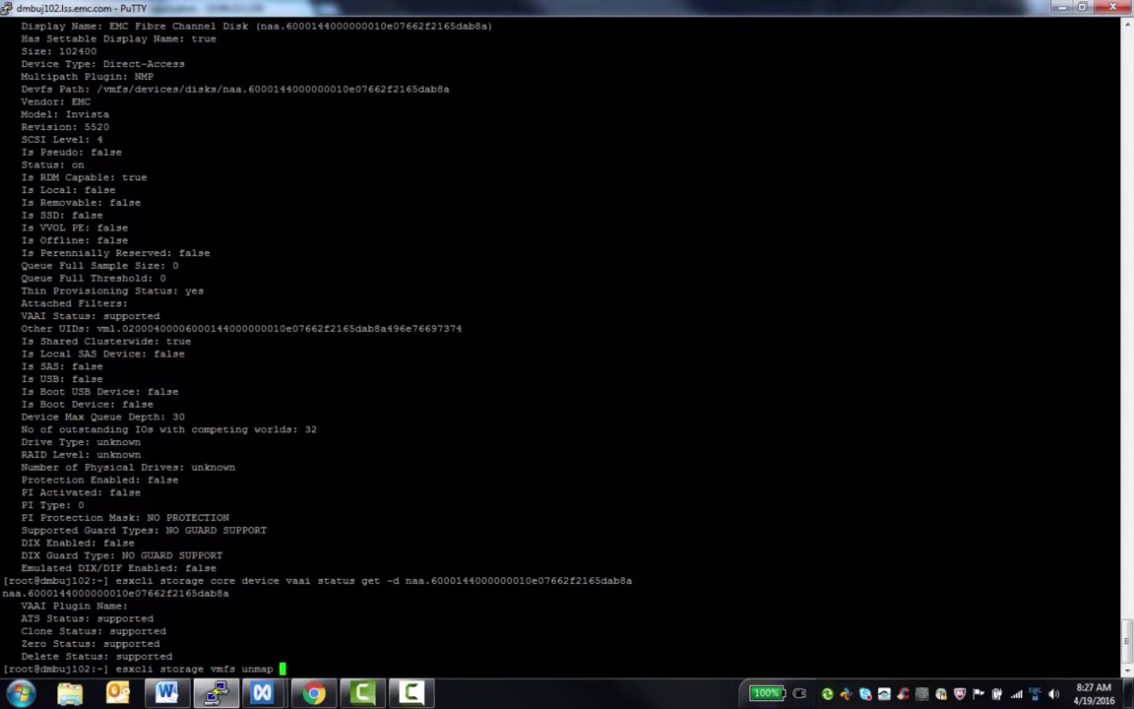
pyautogui.write(' -l VPLEX_Datastore10')
pyautogui.press('Return')
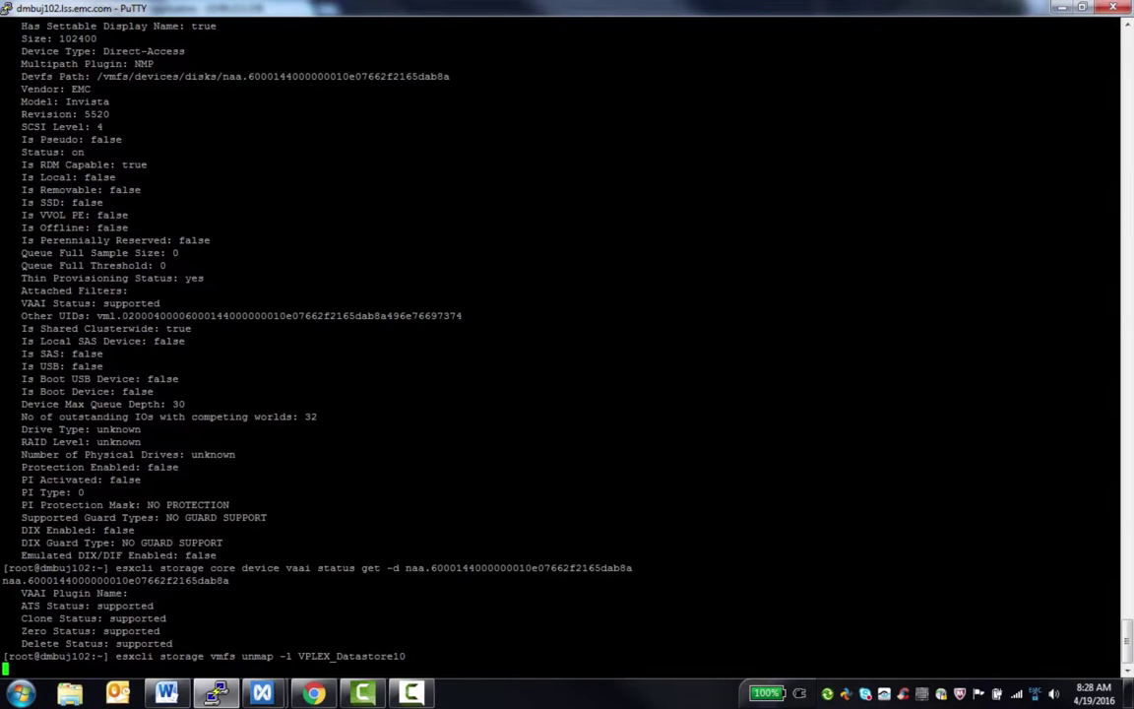
# Watch XIO_UNMAP_C1 and XIO_UNMAP_C2 space in use fall to 7.453MB on cluster1 and cluster2
pyautogui.moveTo(262, 693)
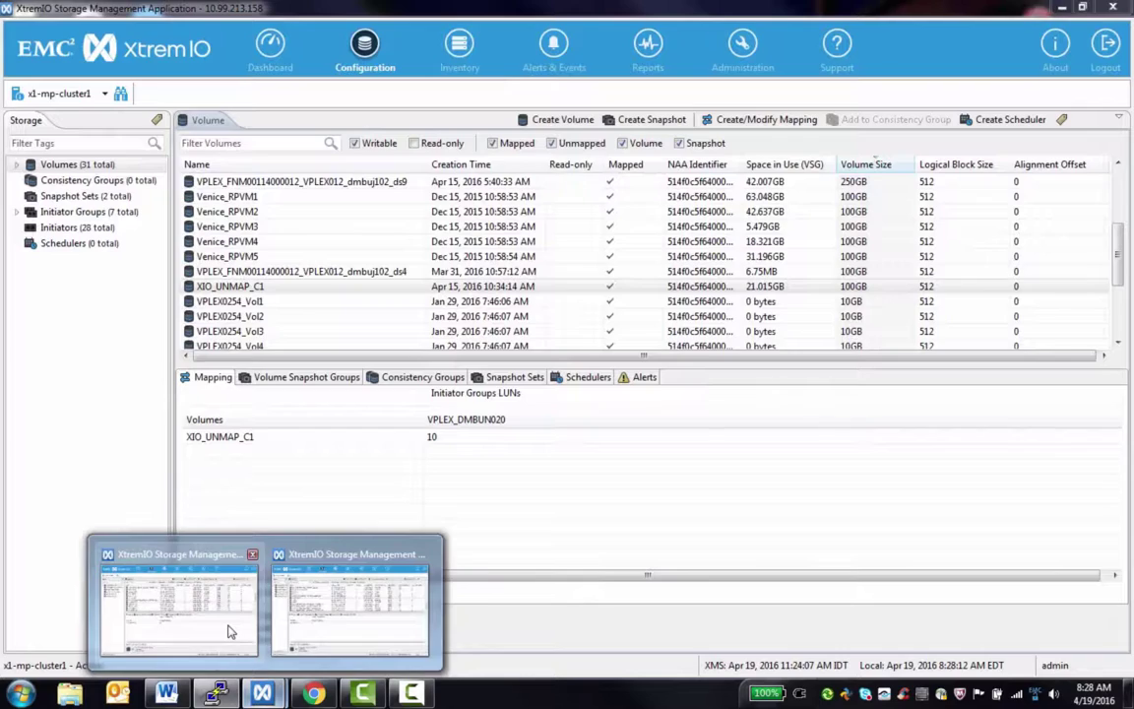
pyautogui.click(229, 632)
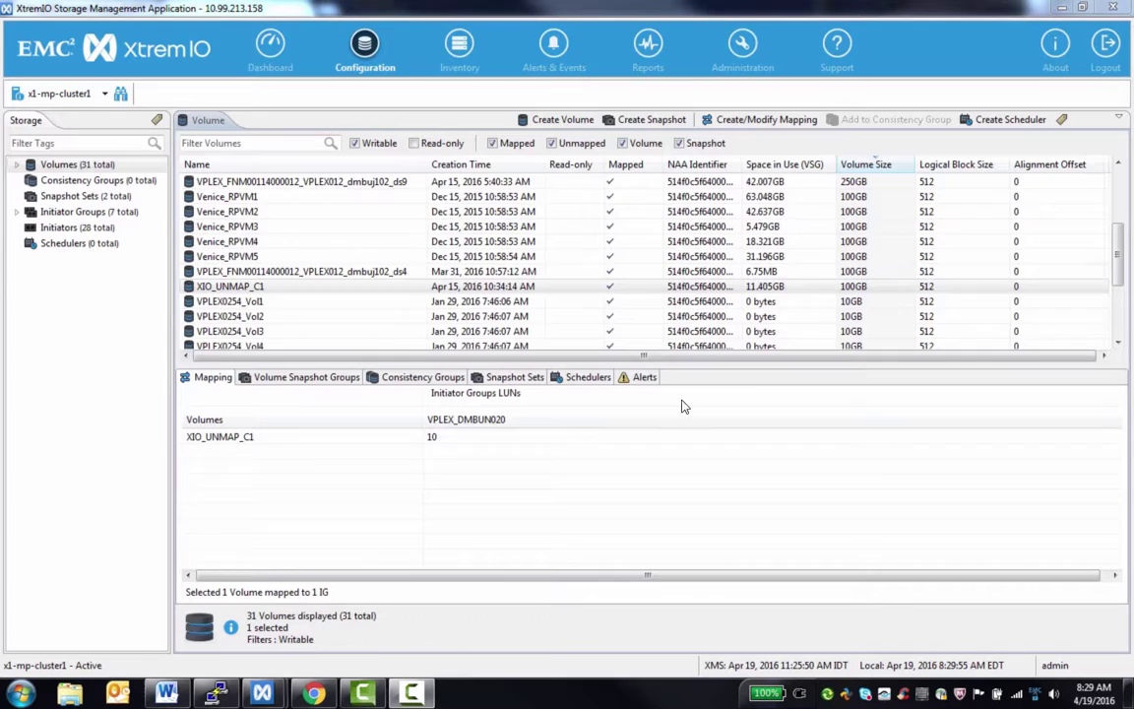
pyautogui.click(774, 290)
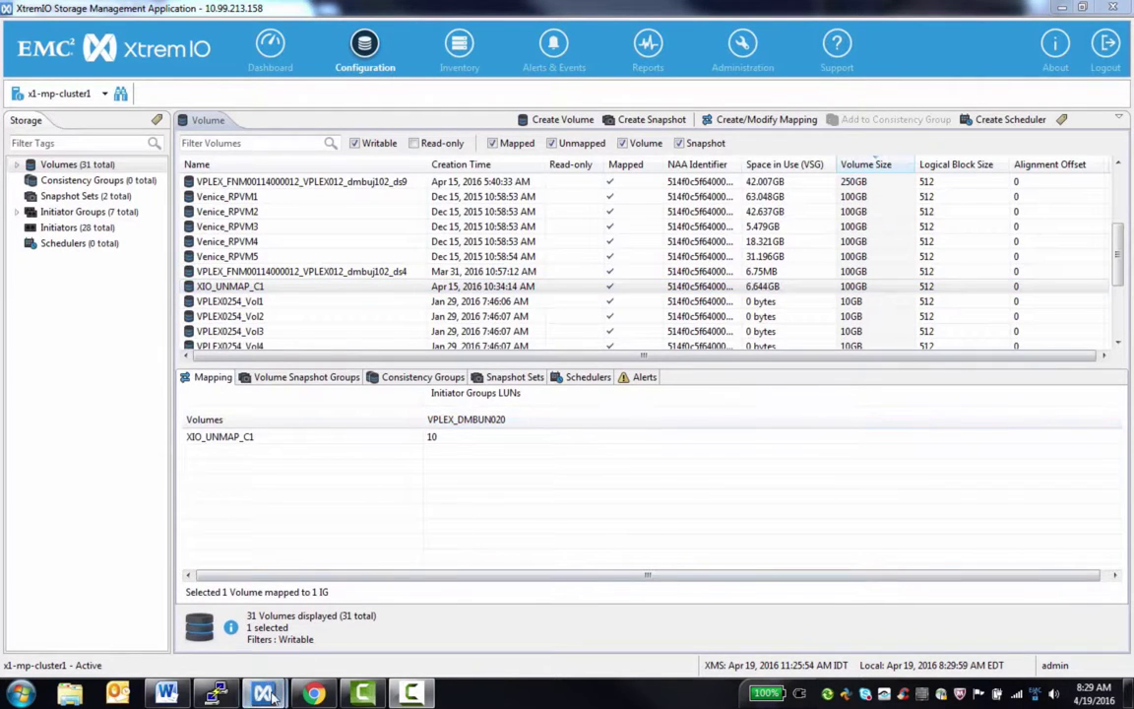
pyautogui.moveTo(273, 696)
pyautogui.click(282, 561)
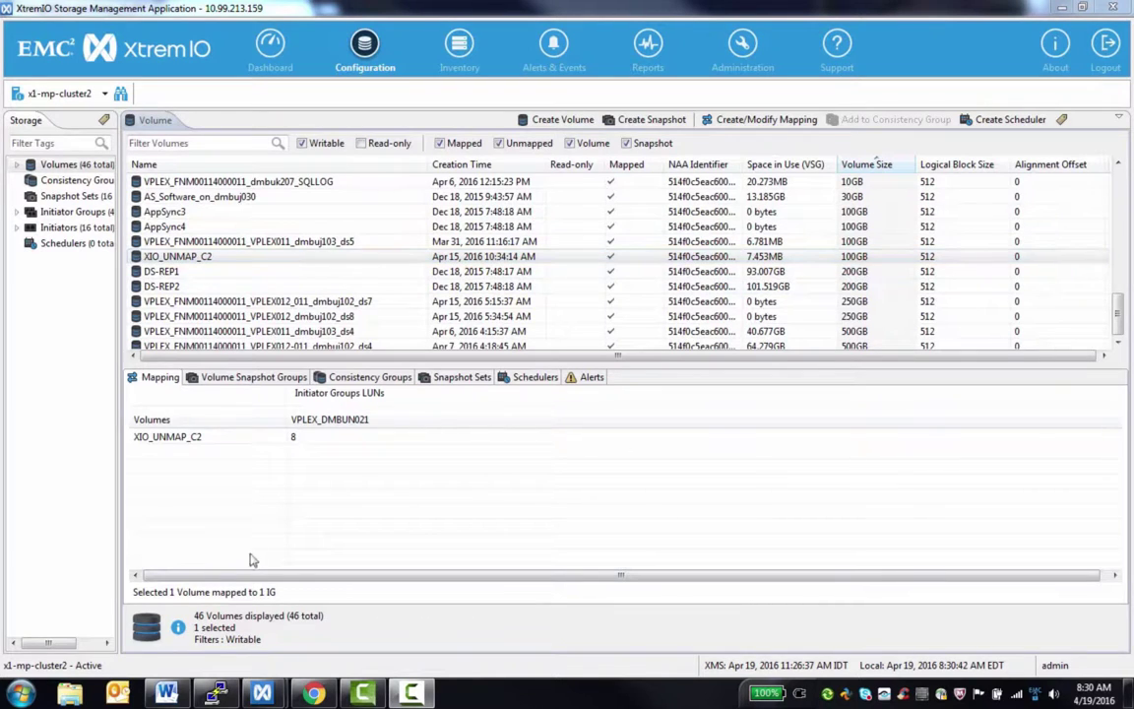
pyautogui.moveTo(264, 695)
pyautogui.click(197, 600)
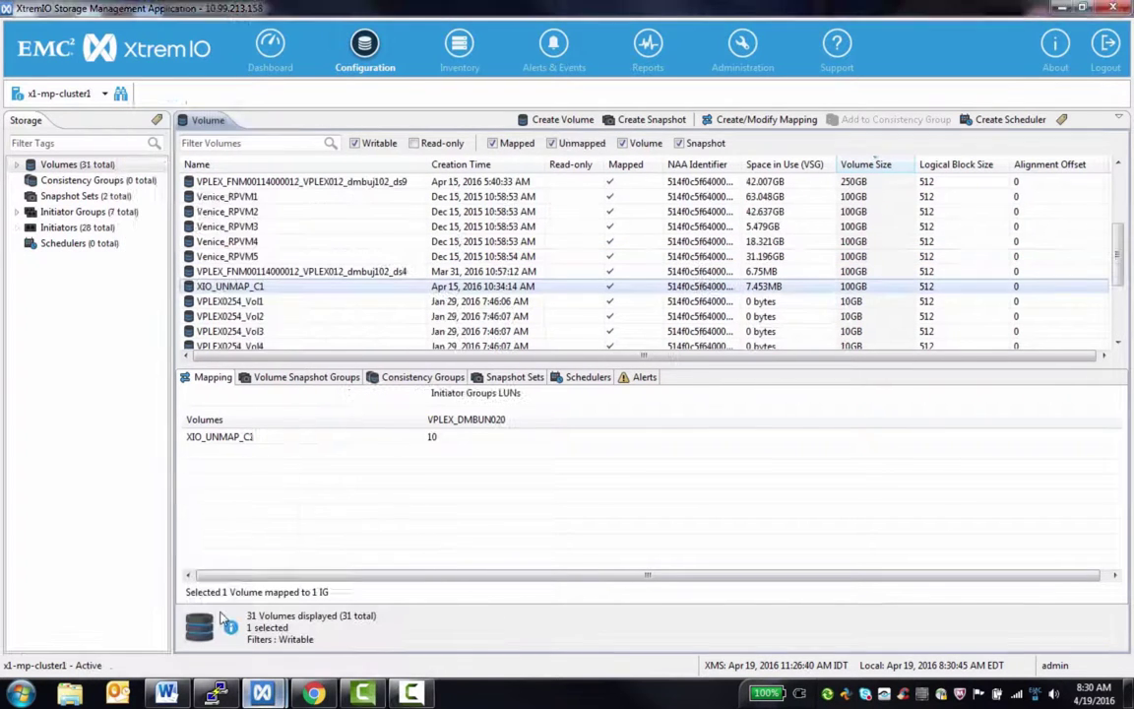